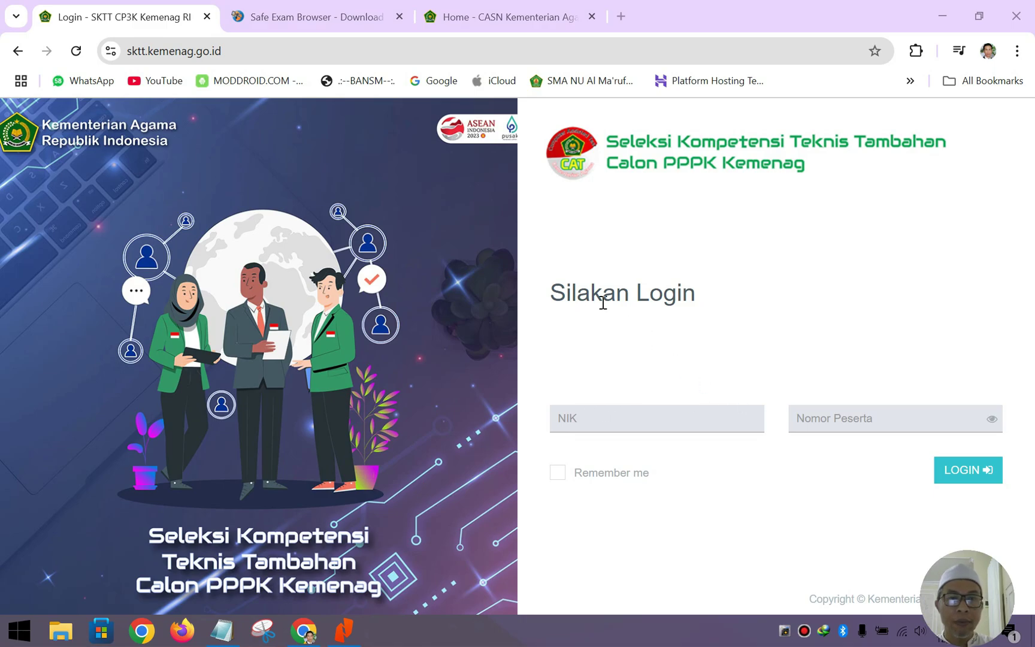
# Switch to the Safe Exam Browser download page and examine its web address with the screen magnified to 300%.
pyautogui.click(344, 17)
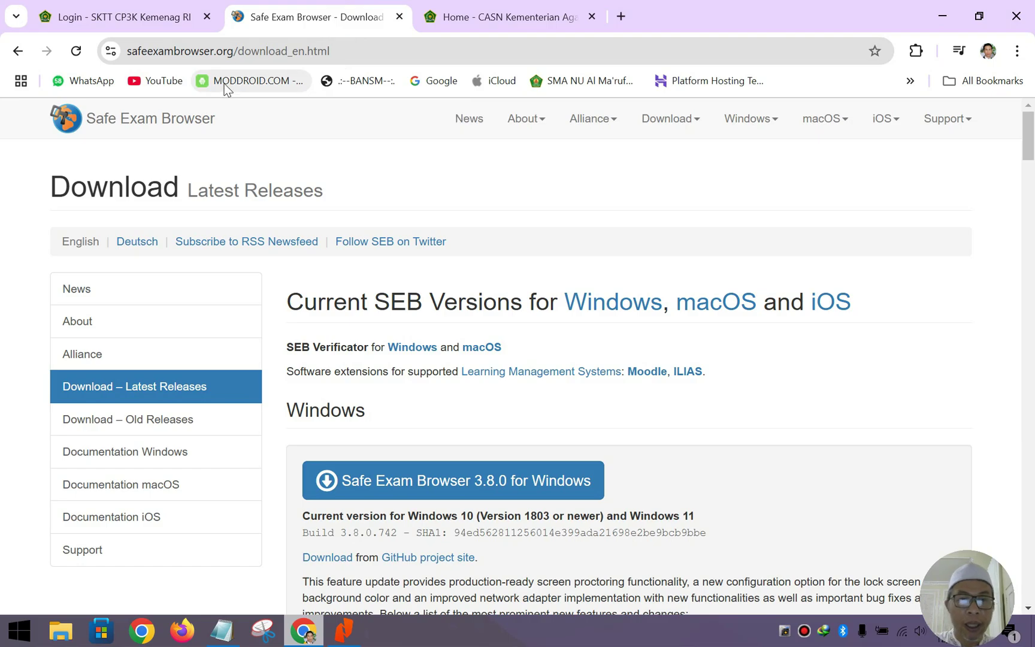
pyautogui.press('super+plus')
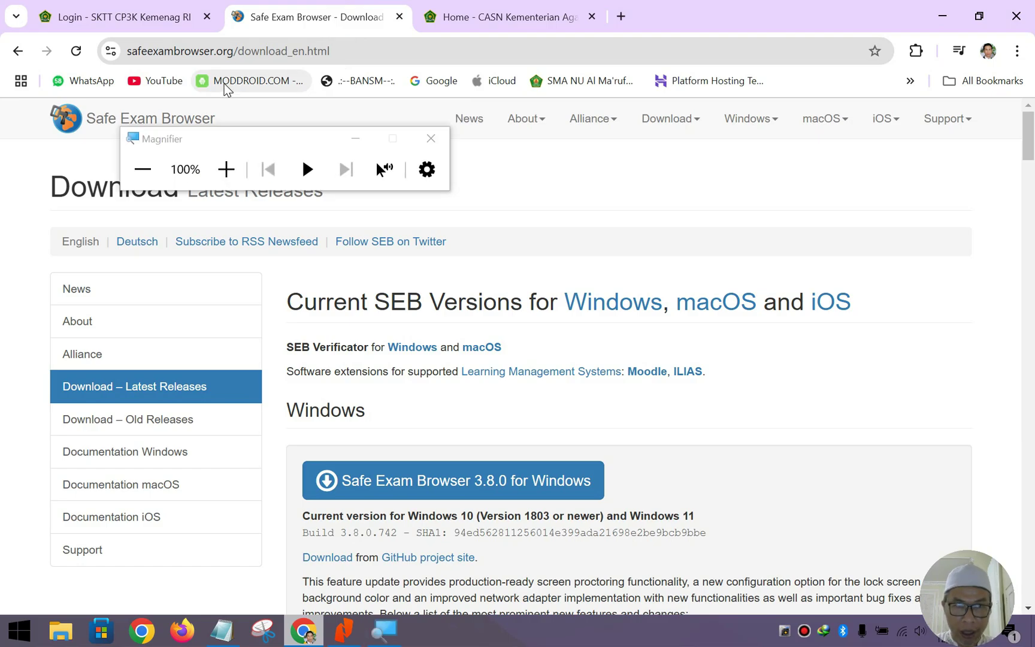
pyautogui.press('super+plus')
pyautogui.press('super+plus')
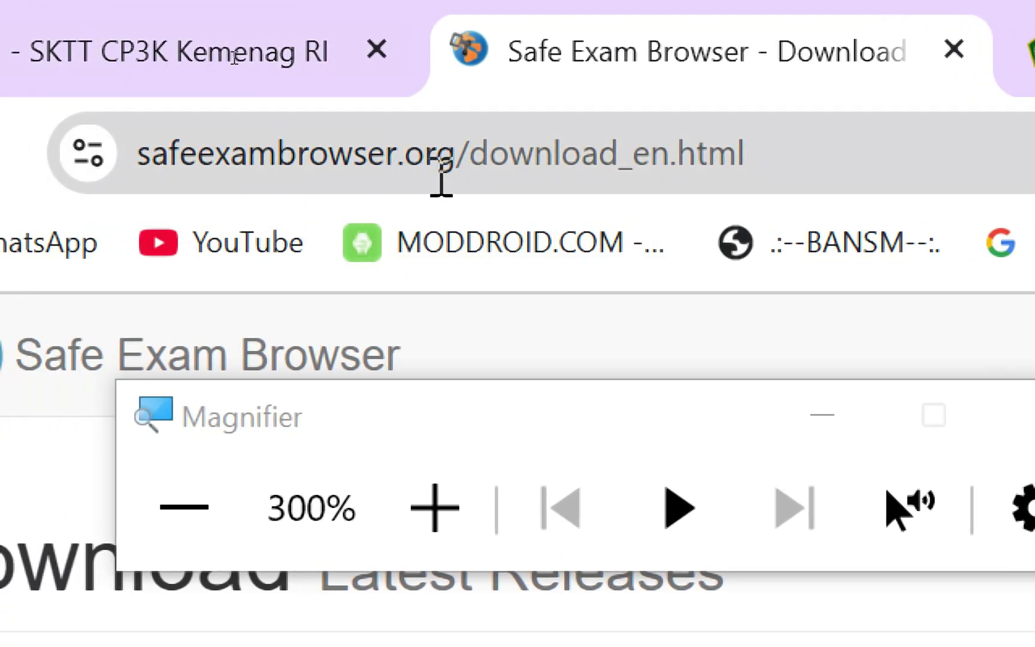
pyautogui.press('super+minus')
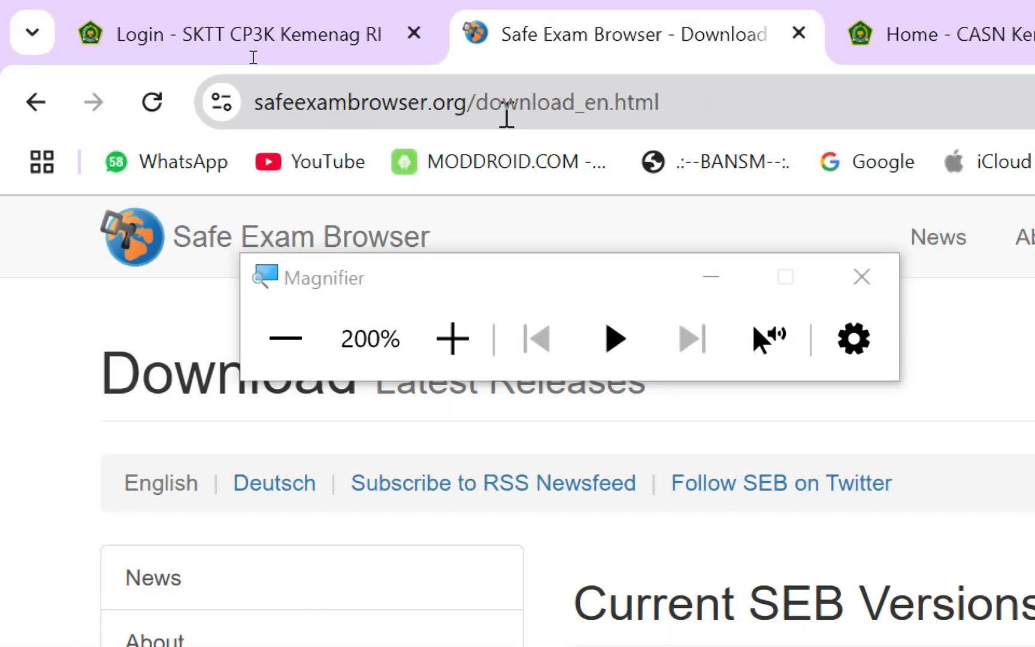
pyautogui.press('super+minus')
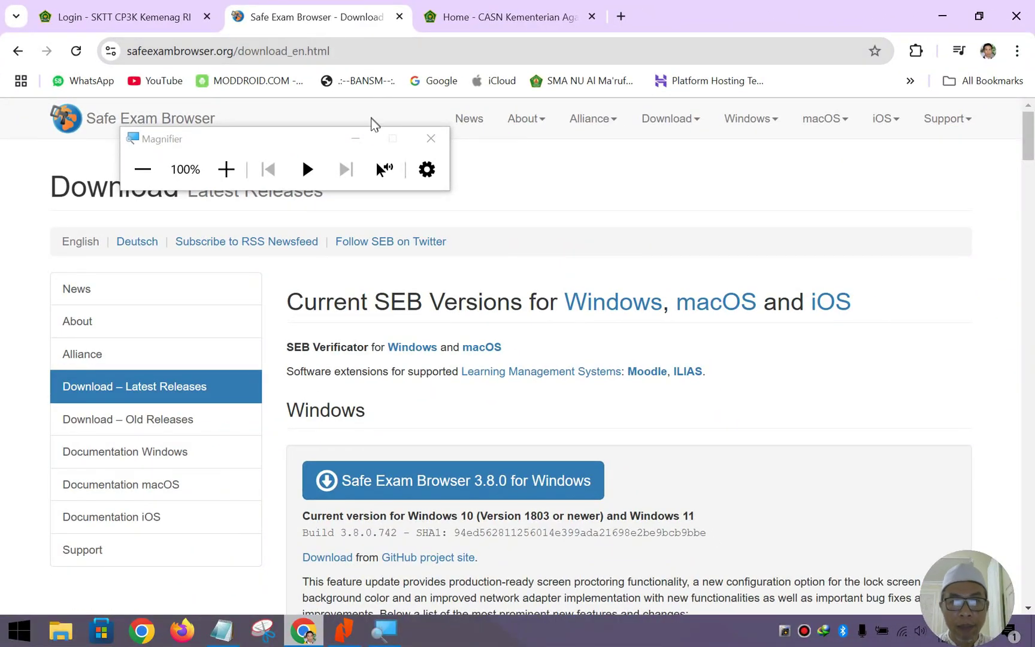
pyautogui.click(355, 138)
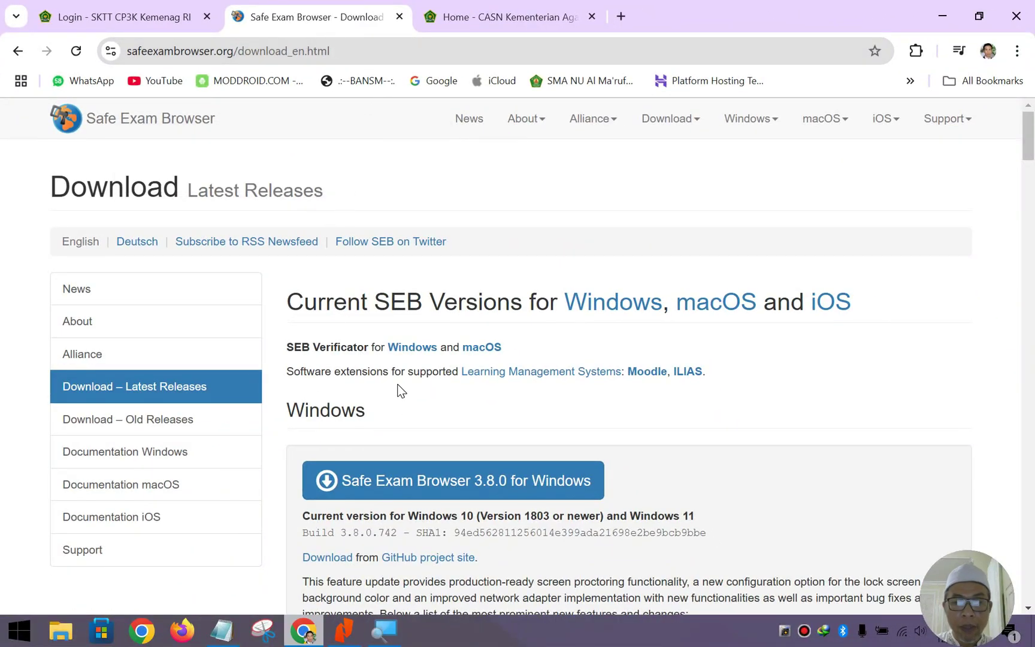
# Check the PC's Windows edition and version in the system information, and close Settings.
pyautogui.press('super+plus')
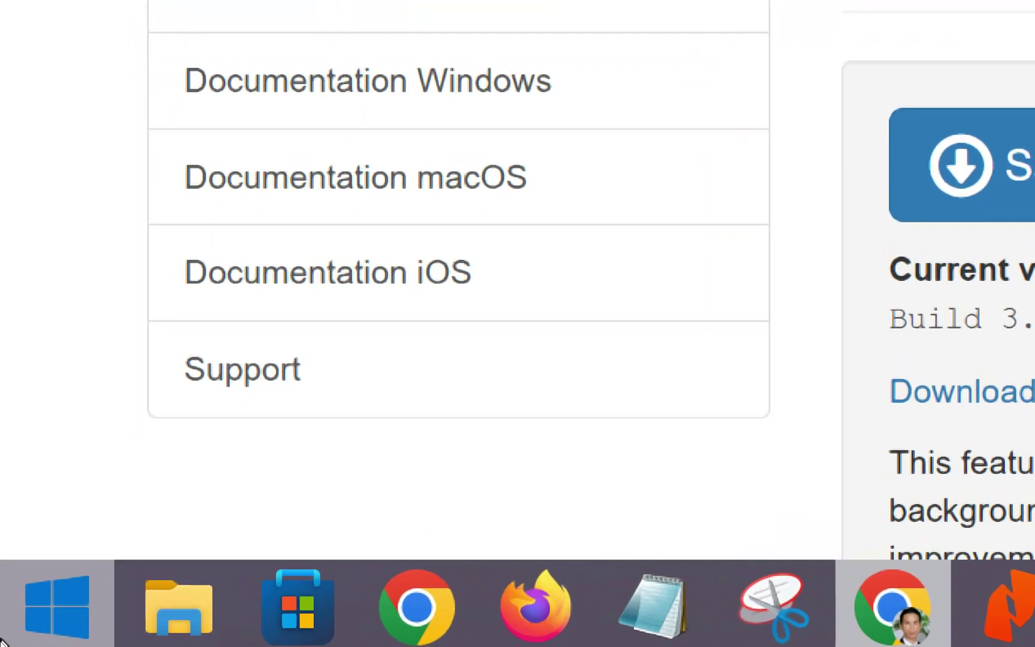
pyautogui.rightClick(24, 612)
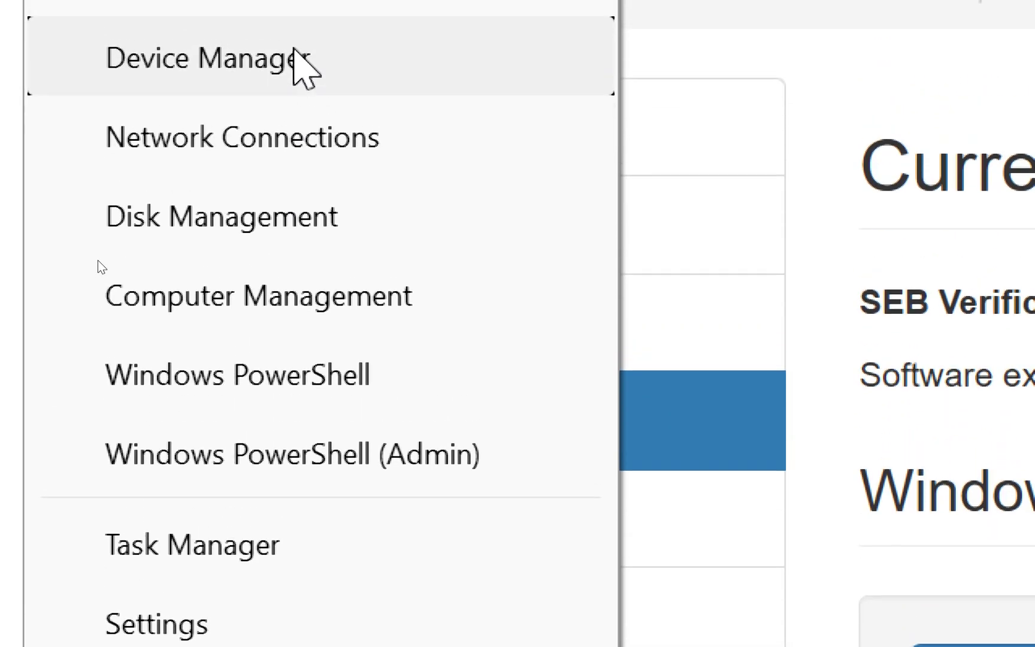
pyautogui.click(220, 82)
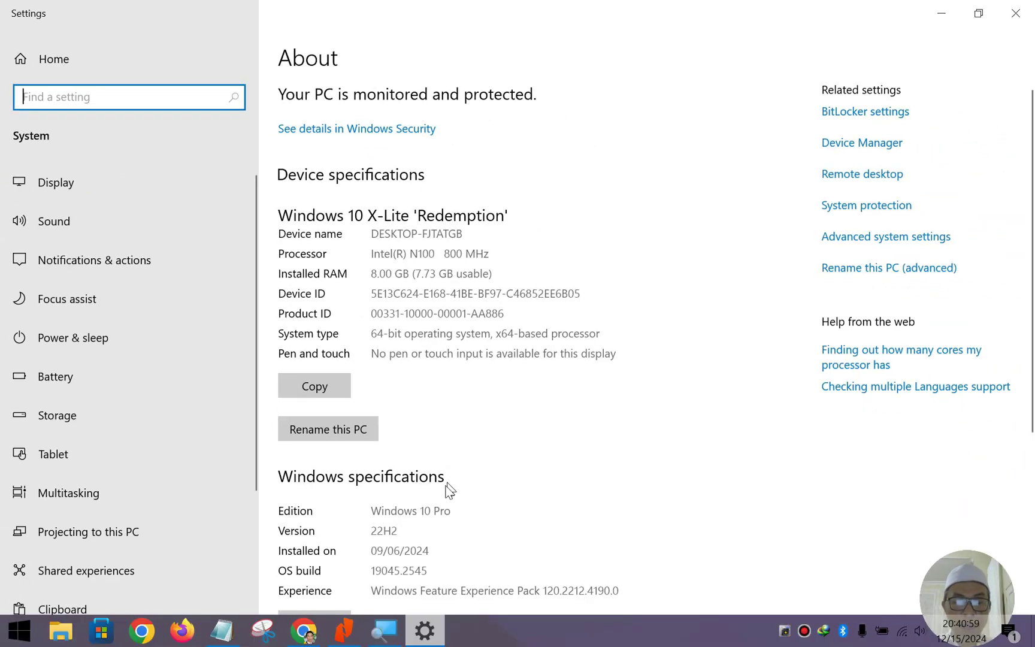
pyautogui.click(1015, 13)
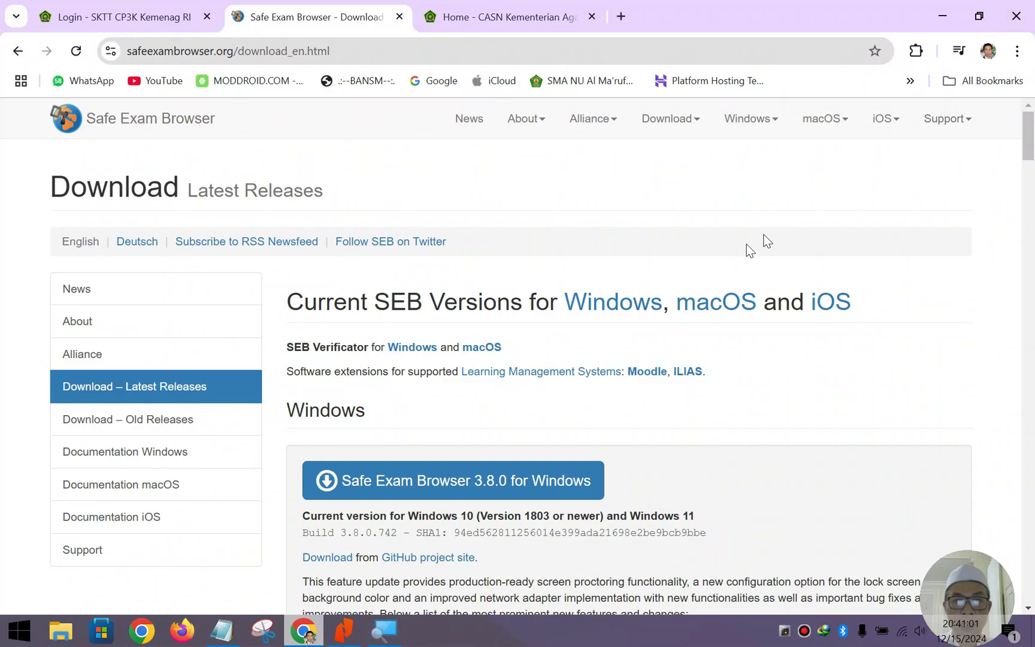
# Open the Safe Exam Browser old releases list, examine the SEB 2.4.1 entry for Windows, and close the page.
pyautogui.scroll(-1, 482, 395)
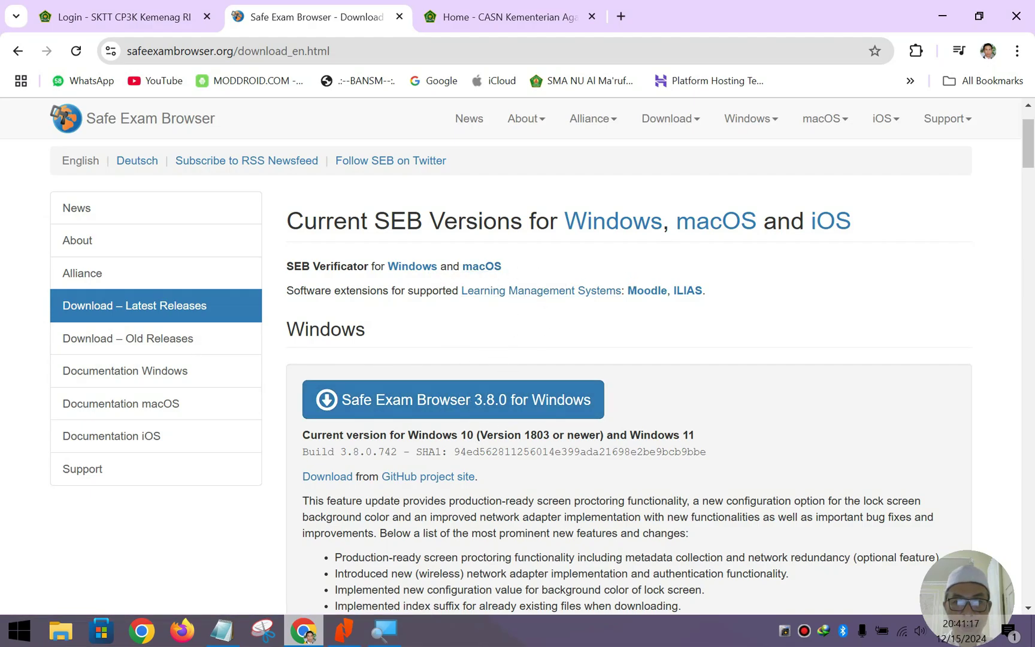
pyautogui.click(148, 351)
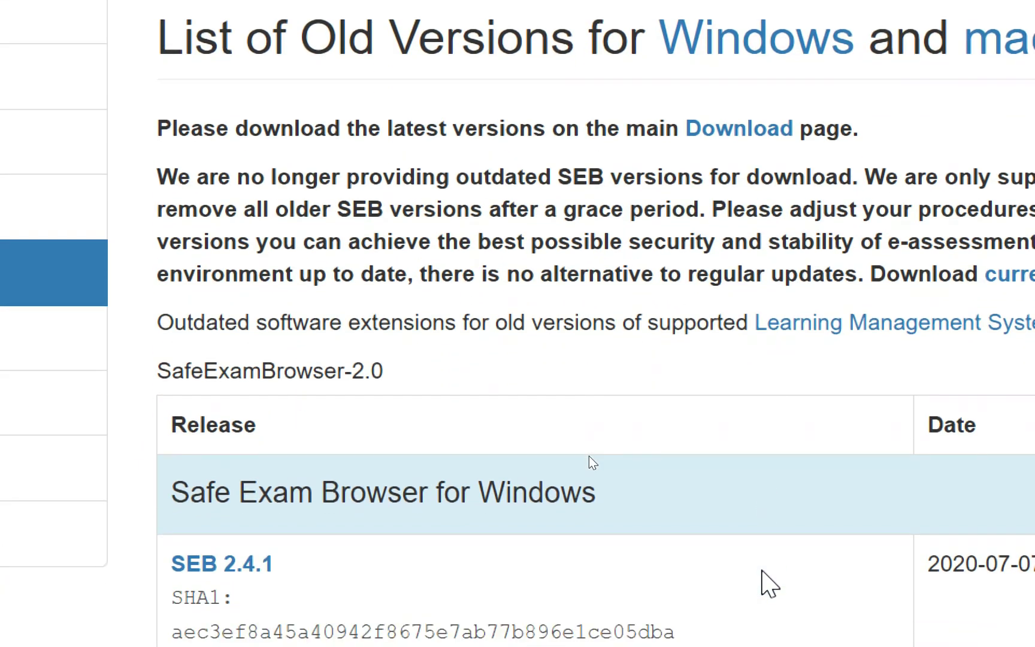
pyautogui.scroll(-2, 762, 571)
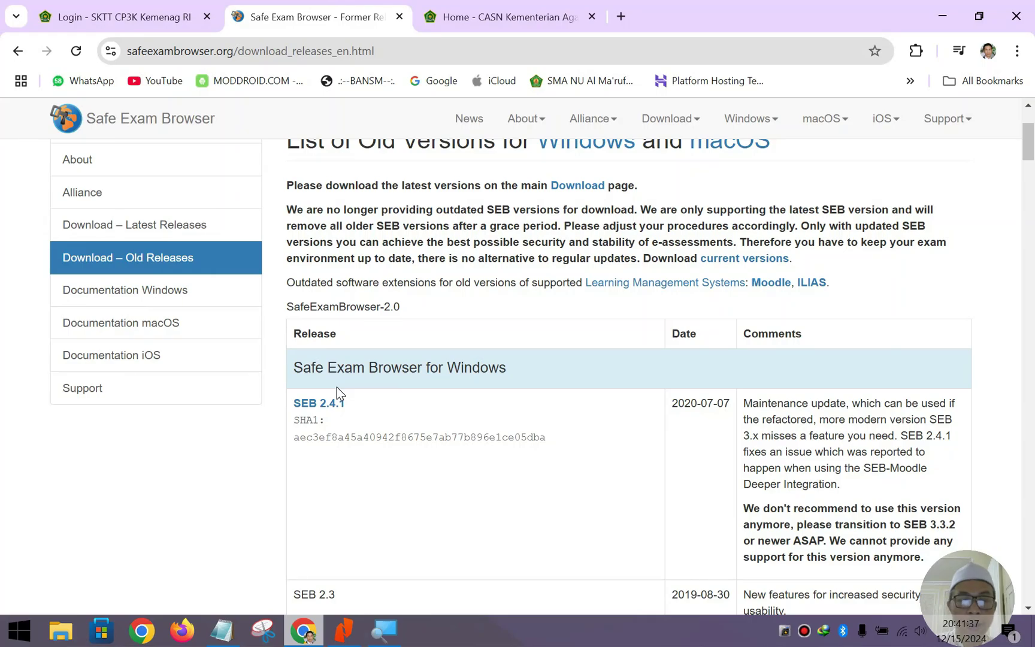
pyautogui.click(399, 16)
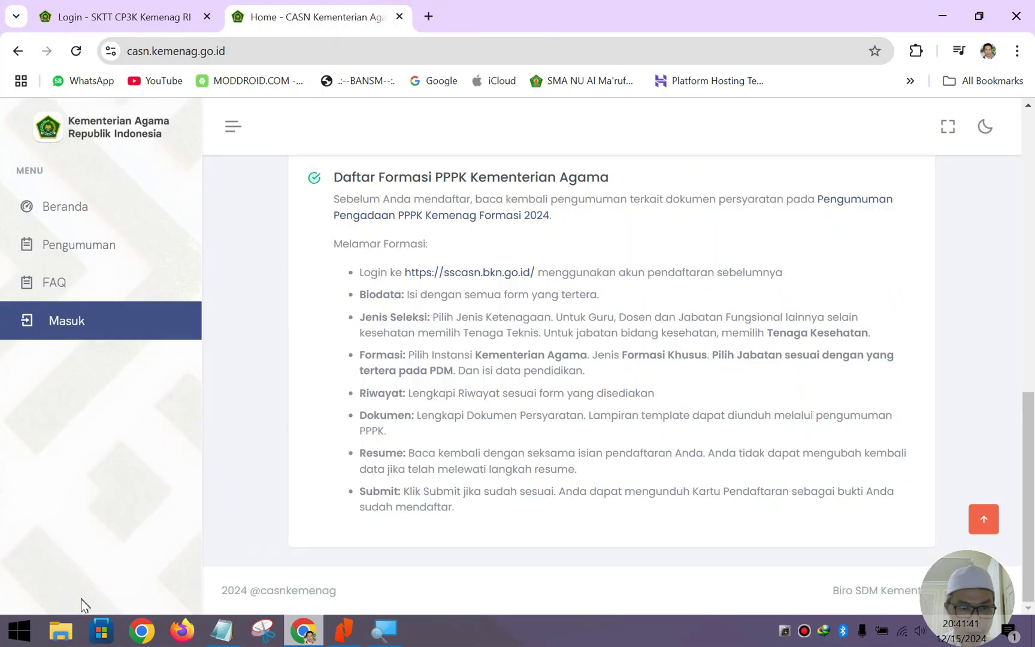
# Open the Programs folder inside Downloads in File Explorer.
pyautogui.click(62, 630)
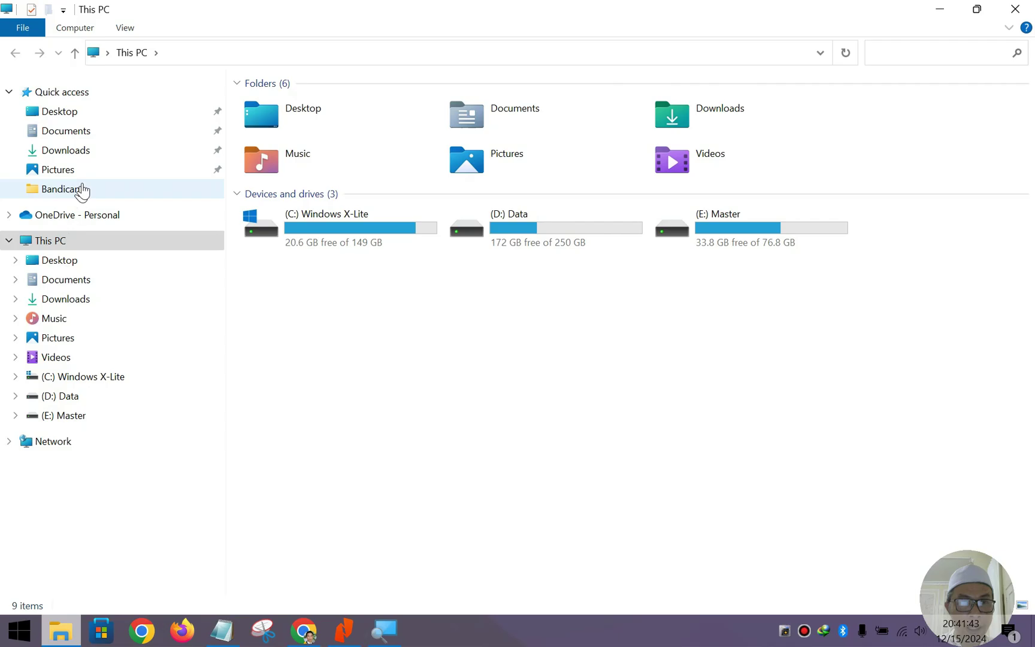
pyautogui.click(81, 151)
pyautogui.scroll(-4, 341, 479)
pyautogui.scroll(-4, 342, 479)
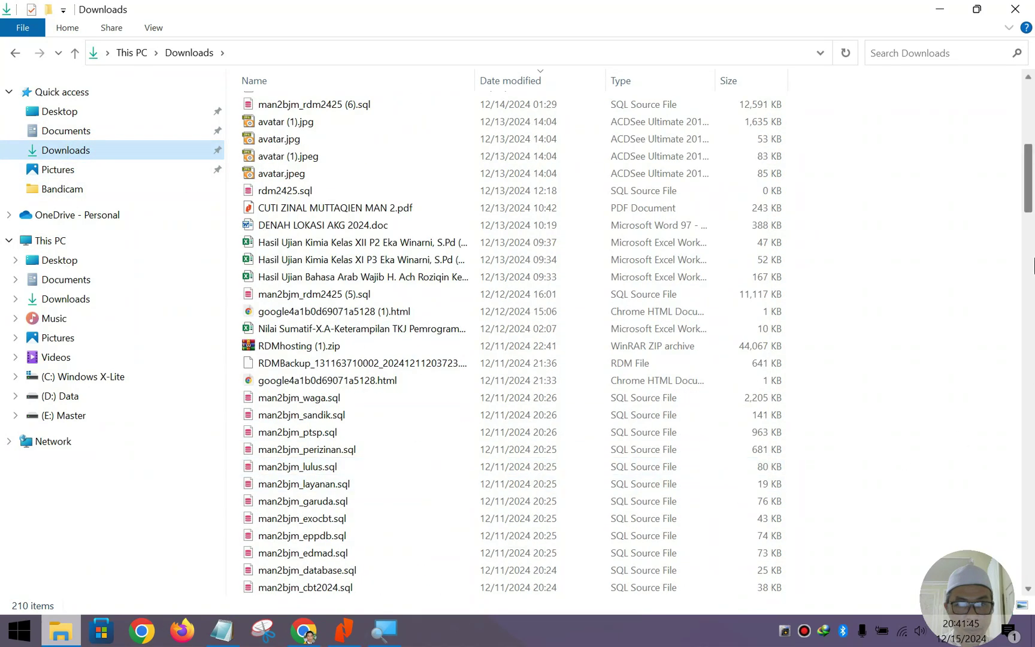
pyautogui.moveTo(1027, 206); pyautogui.dragTo(1028, 578)
pyautogui.doubleClick(351, 504)
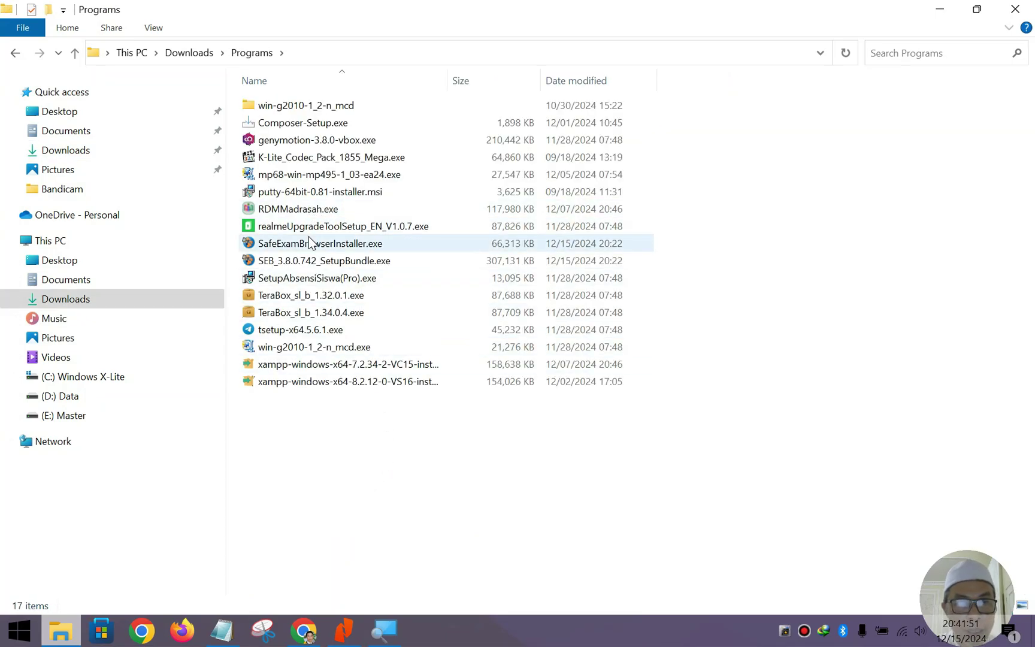
# Copy the name of SEB_3.8.0.742_SetupBundle.exe and paste it as the new name of SafeExamBrowserInstaller.exe, keeping the name editable.
pyautogui.click(306, 265)
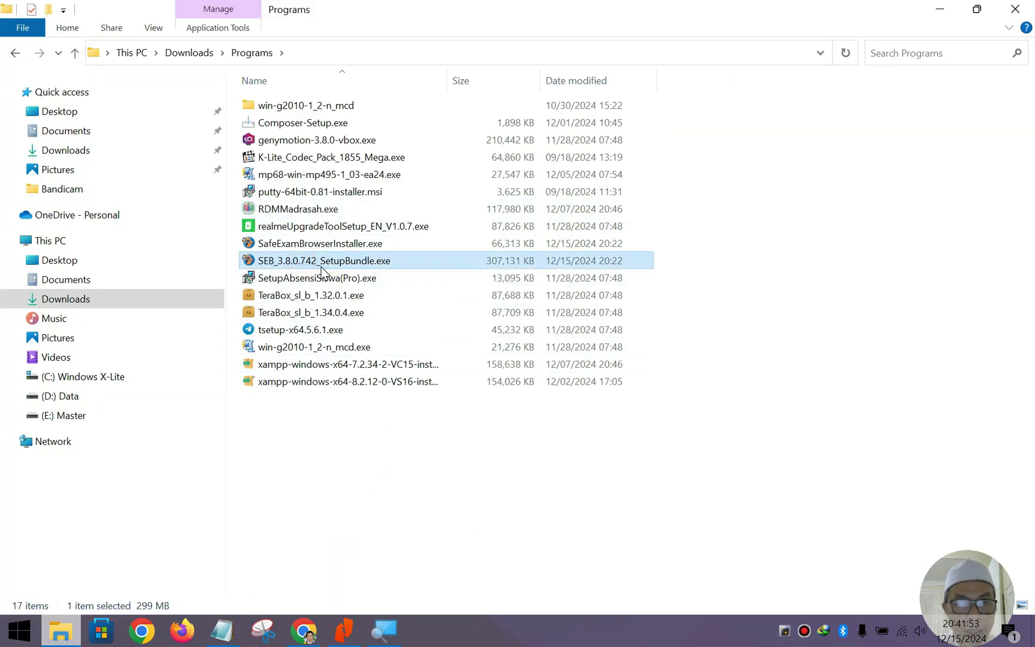
pyautogui.press('F2')
pyautogui.hotkey('ctrl', 'c')
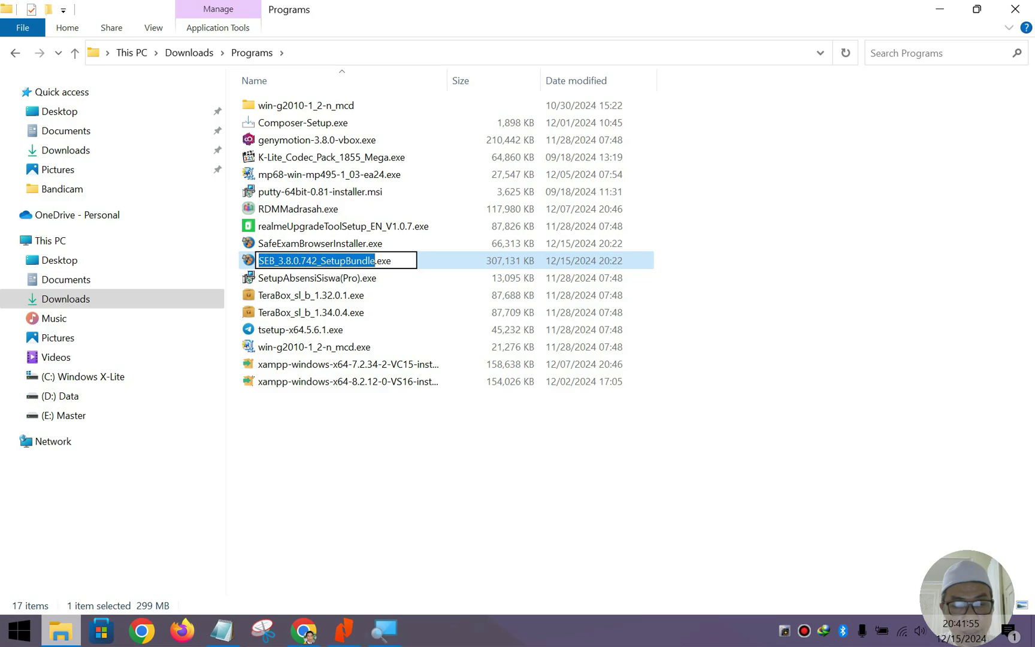
pyautogui.click(343, 243)
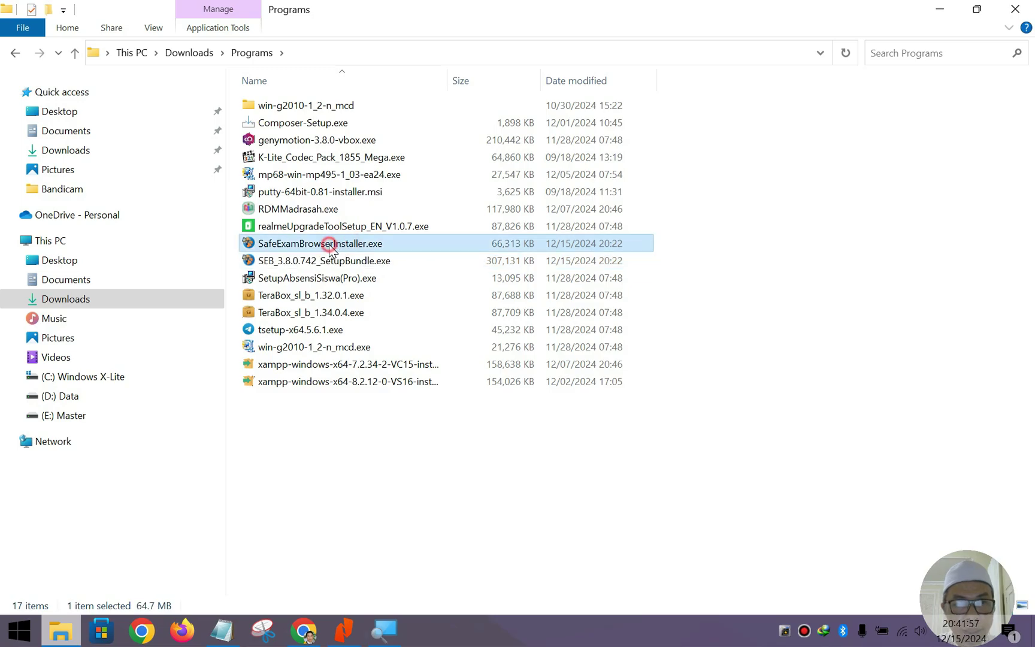
pyautogui.press('F2')
pyautogui.hotkey('ctrl', 'v')
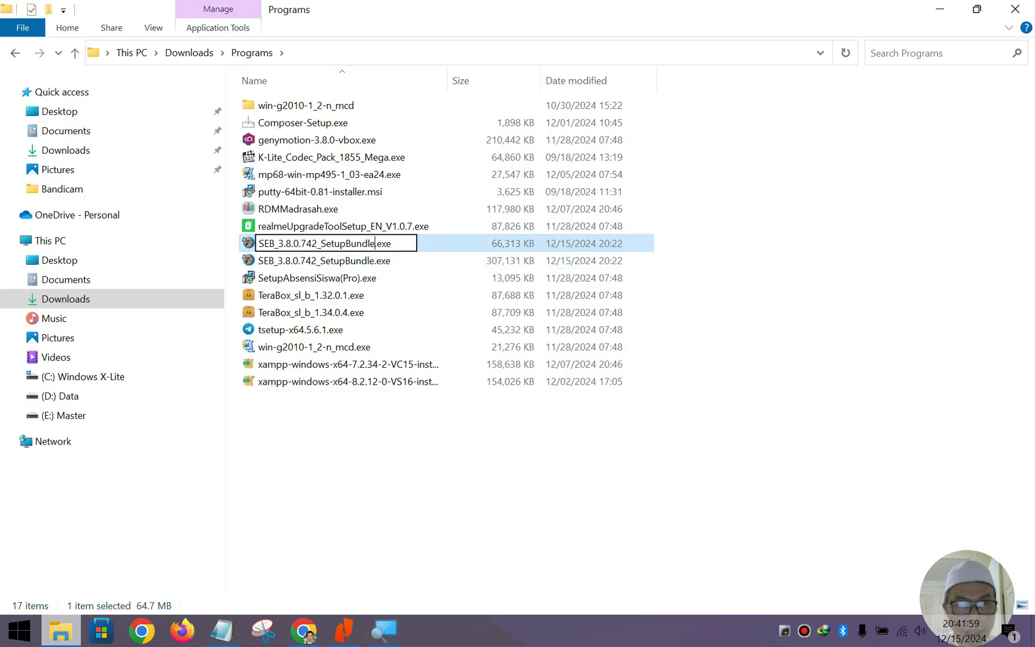
# Change the version number in the pasted name so the file is renamed SEB_2.4.1_SetupBundle.exe.
pyautogui.click(283, 243)
pyautogui.press('BackSpace')
pyautogui.write('2')
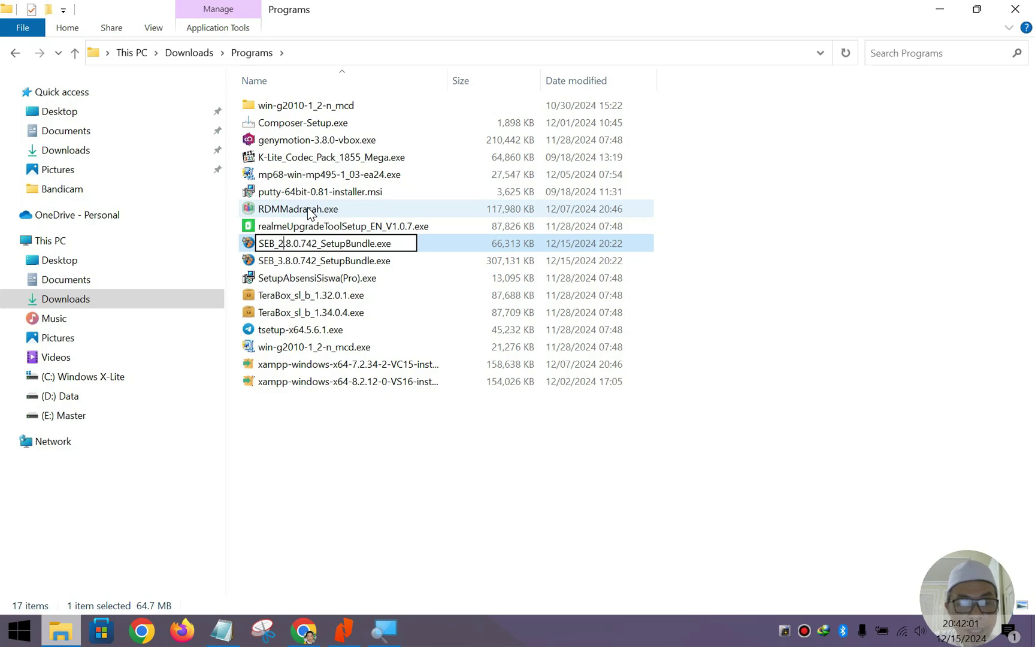
pyautogui.press('BackSpace')
pyautogui.write('4')
pyautogui.press('Right')
pyautogui.press('Right')
pyautogui.press('BackSpace')
pyautogui.write('1')
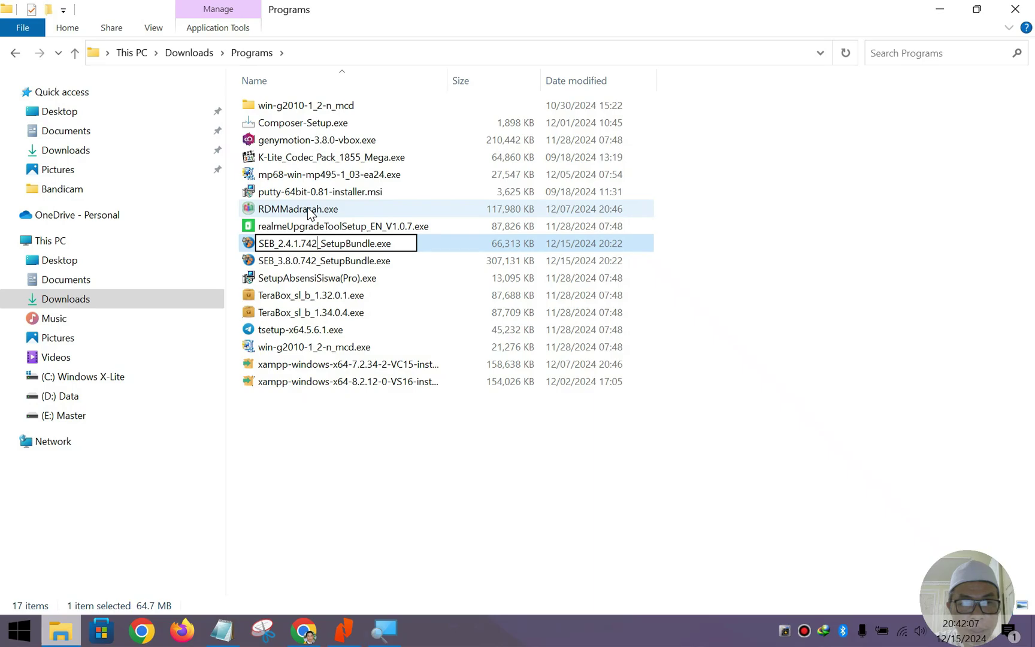
pyautogui.press('Right')
pyautogui.press('Right')
pyautogui.press('Right')
pyautogui.press('Right')
pyautogui.press('BackSpace')
pyautogui.press('BackSpace')
pyautogui.press('BackSpace')
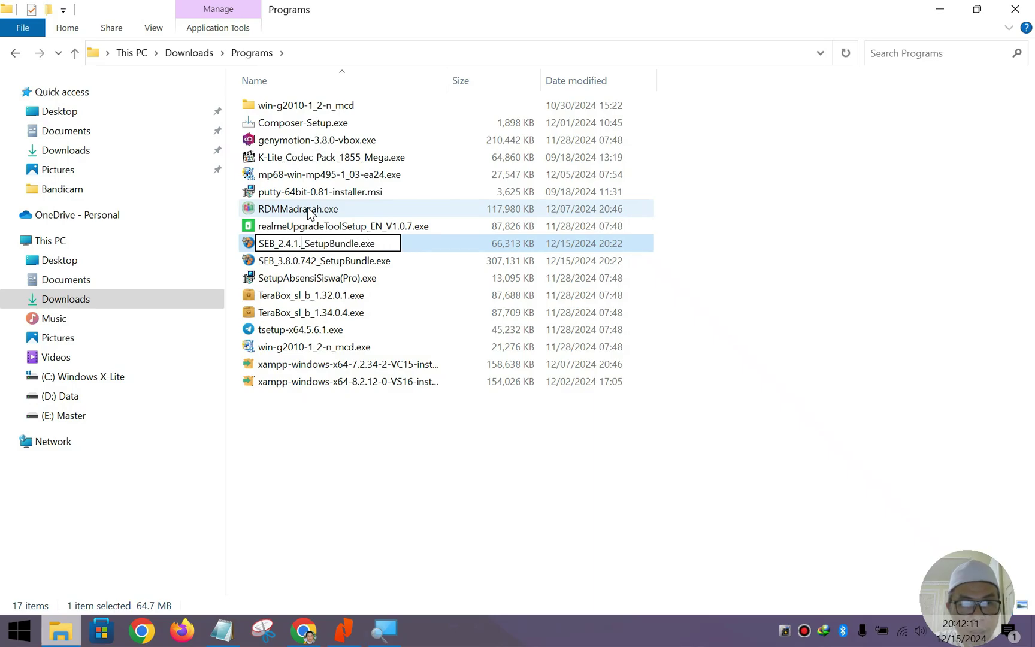
pyautogui.press('BackSpace')
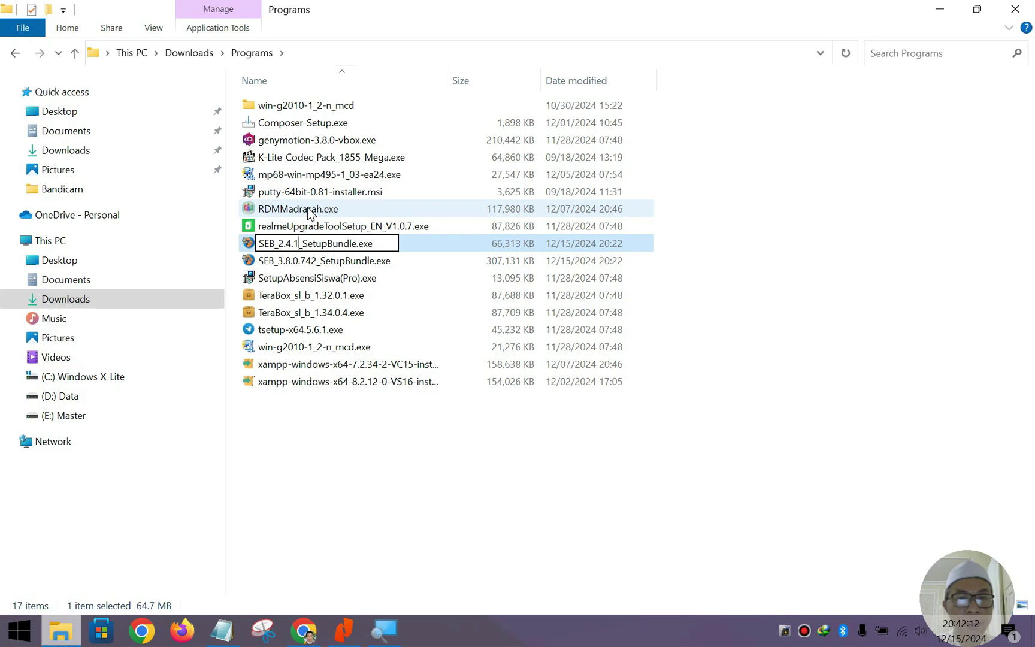
pyautogui.click(385, 418)
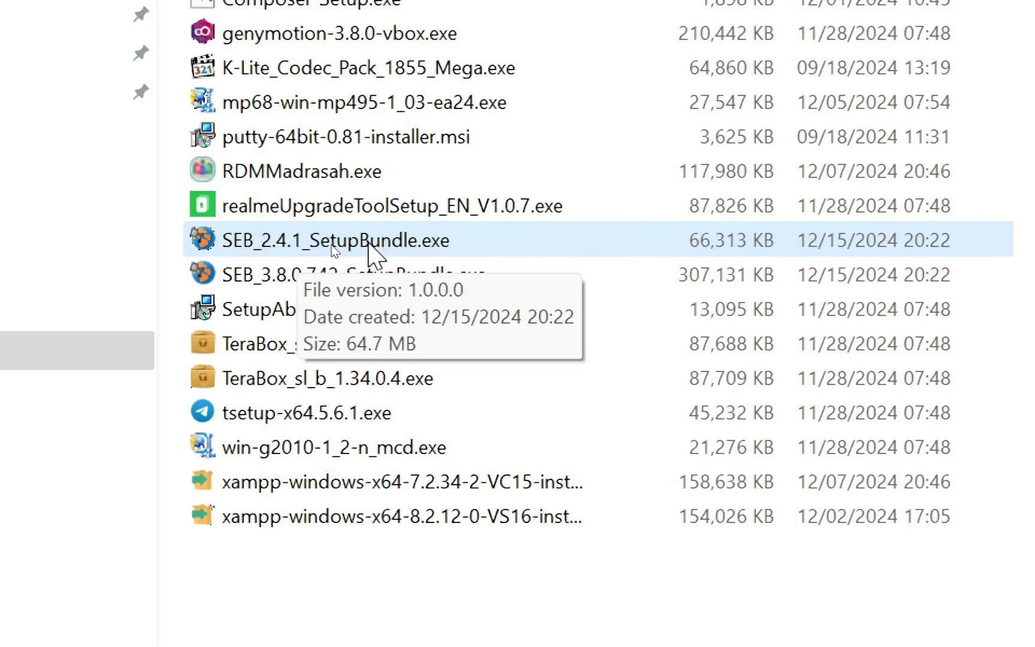
# Launch SEB_3.8.0.742_SetupBundle.exe and clear the folder and browser windows out of the way.
pyautogui.click(282, 276)
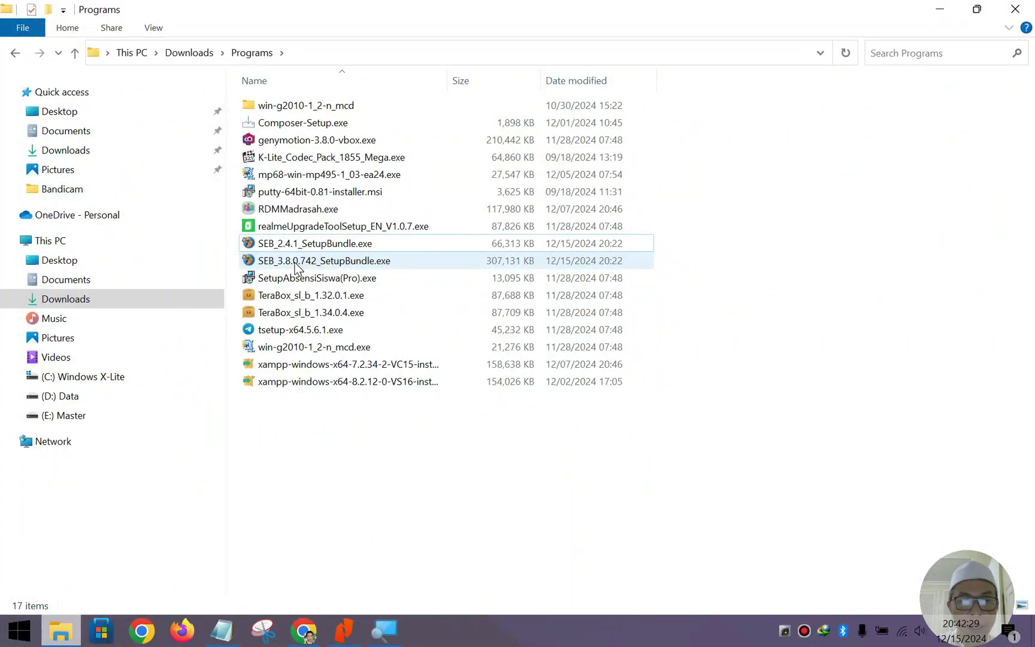
pyautogui.click(294, 263)
pyautogui.doubleClick(295, 264)
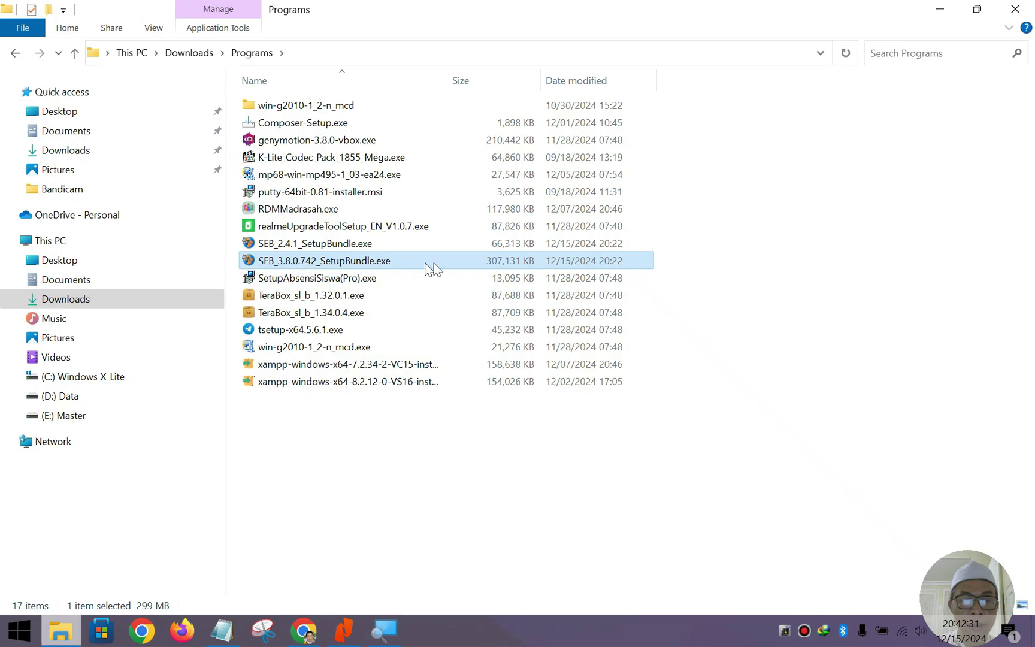
pyautogui.click(1015, 9)
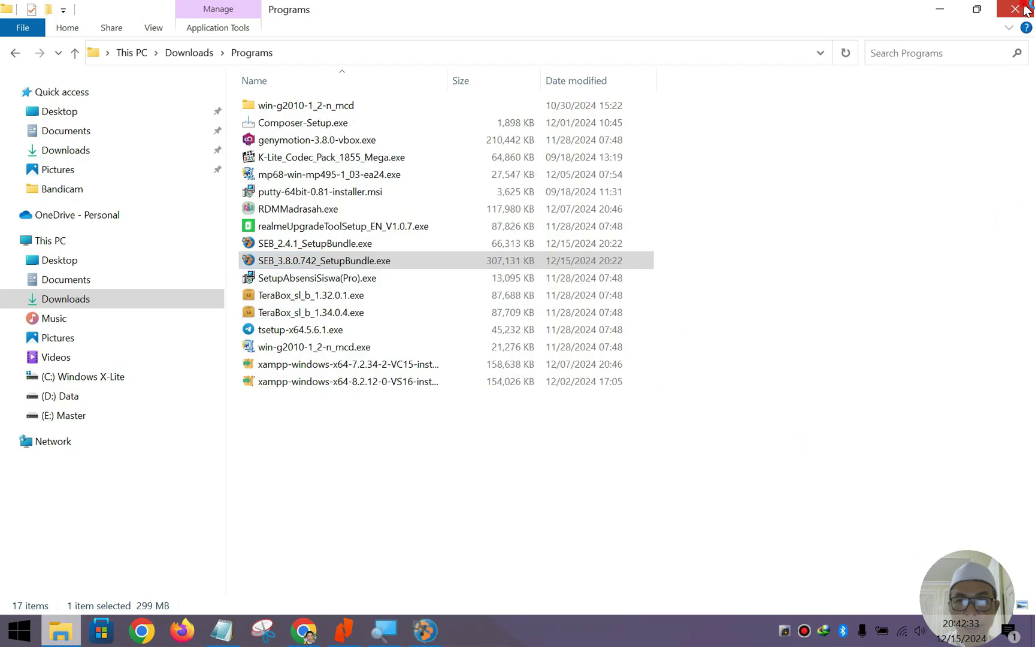
pyautogui.click(942, 16)
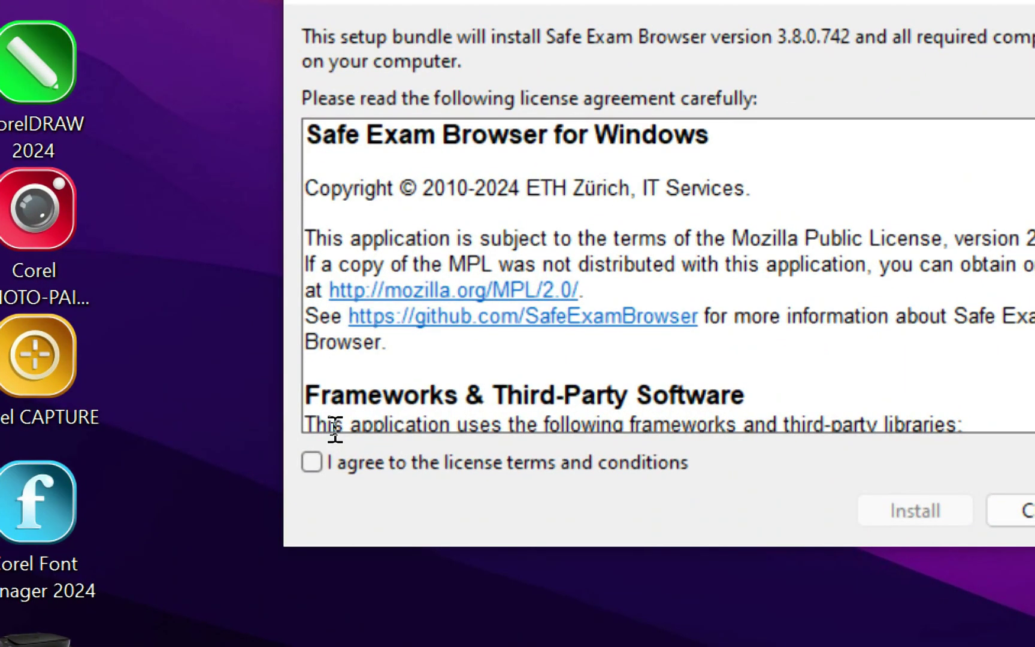
# Accept the license terms, install Safe Exam Browser 3.8.0.742, and close the finished installer.
pyautogui.click(322, 475)
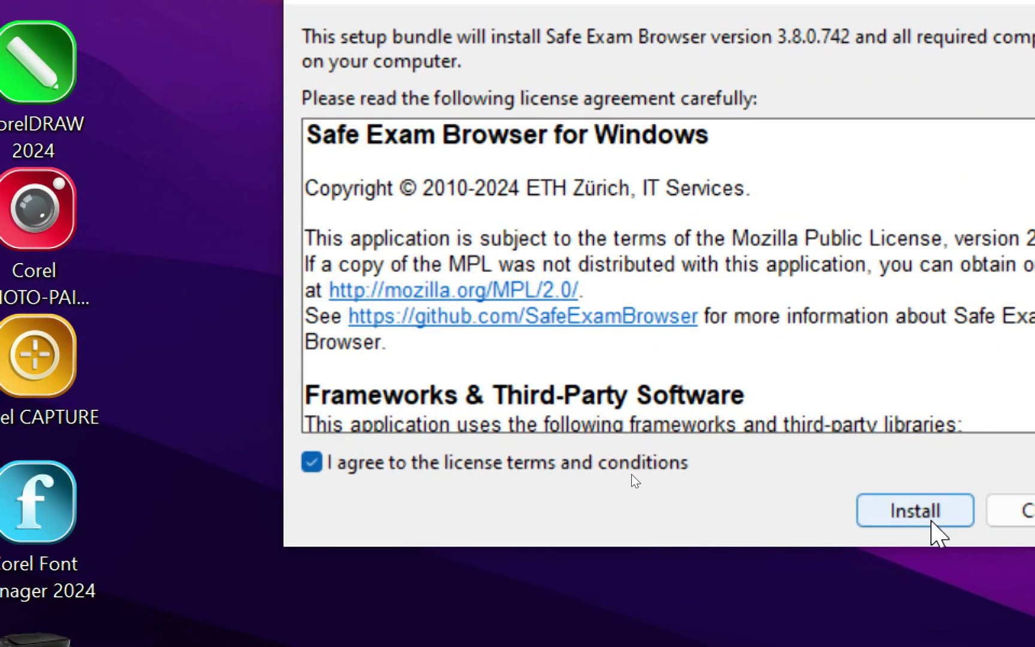
pyautogui.click(931, 521)
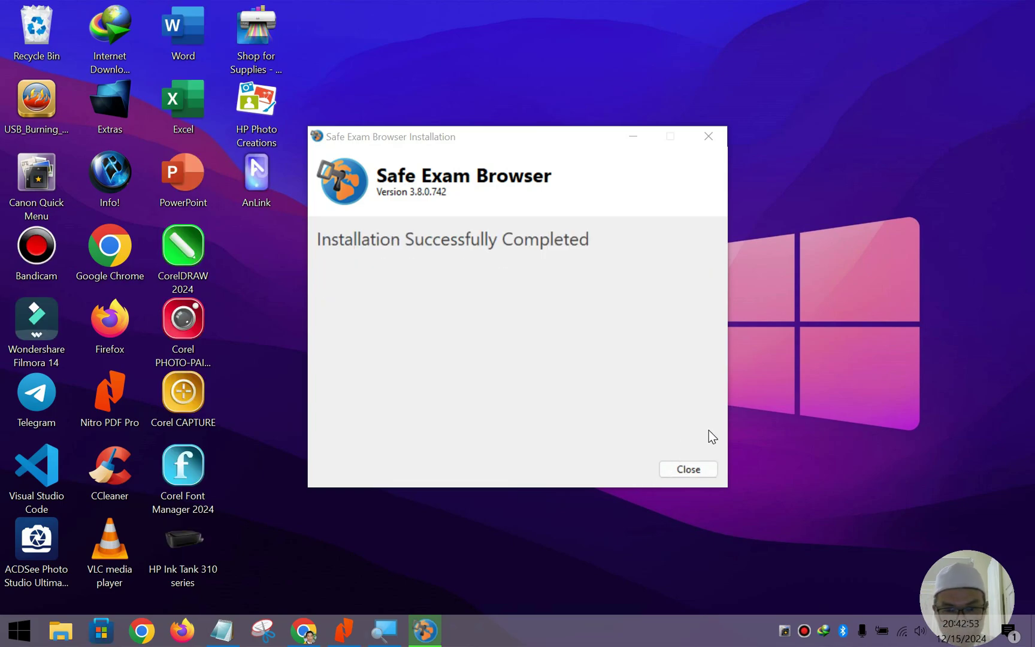
pyautogui.click(679, 471)
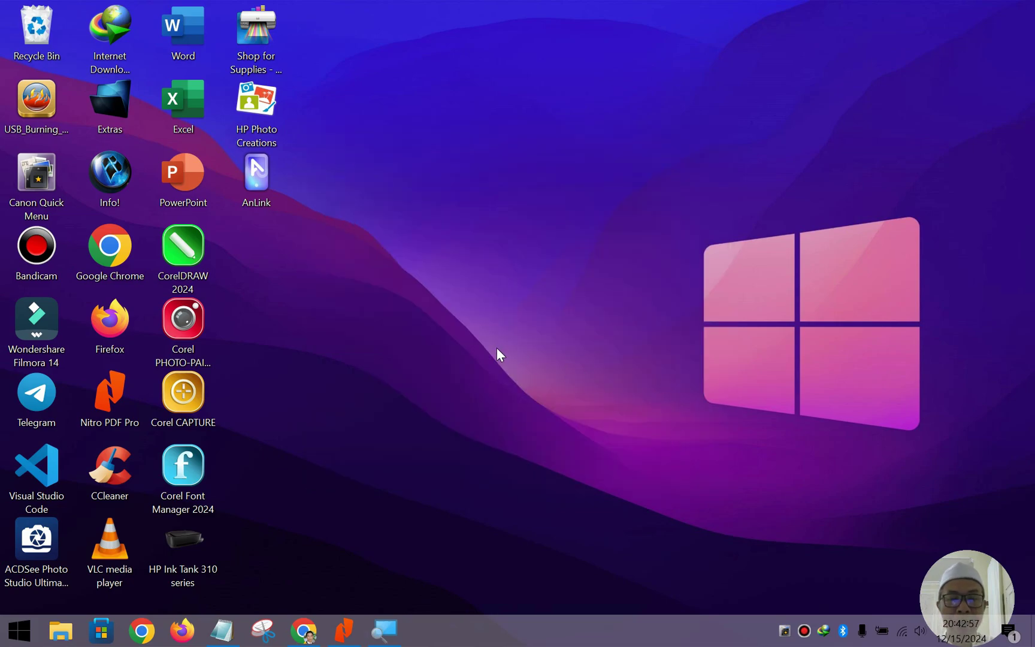
# Bring up the seb cat.txt notes in Notepad and highlight the Konfigurasi heading above the setup instructions.
pyautogui.click(230, 630)
pyautogui.scroll(1, 629, 347)
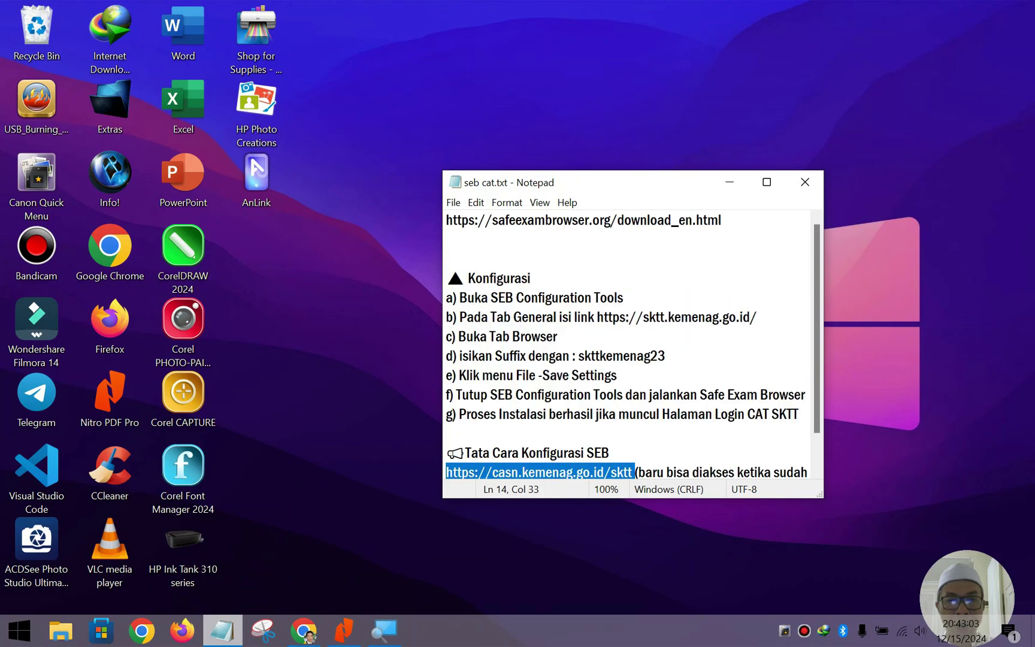
pyautogui.moveTo(467, 278); pyautogui.dragTo(531, 277)
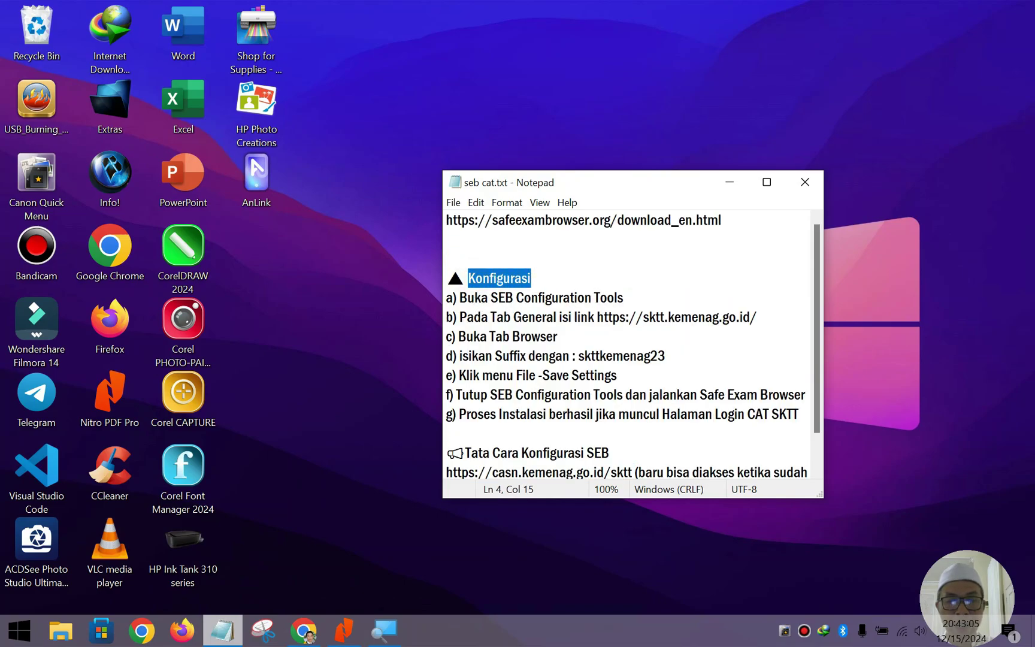
# Highlight Buka SEB Configuration Tools and the suffix skttkemenag23 in the setup notes while reading through the configuration steps.
pyautogui.click(505, 298)
pyautogui.moveTo(460, 297); pyautogui.dragTo(624, 297)
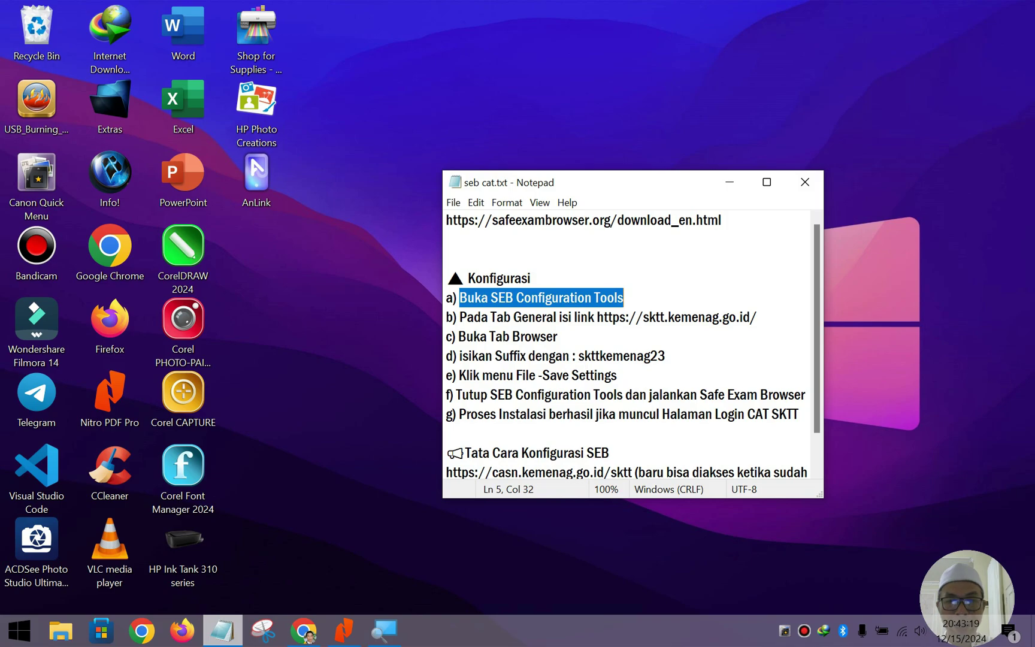
pyautogui.scroll(-1, 632, 347)
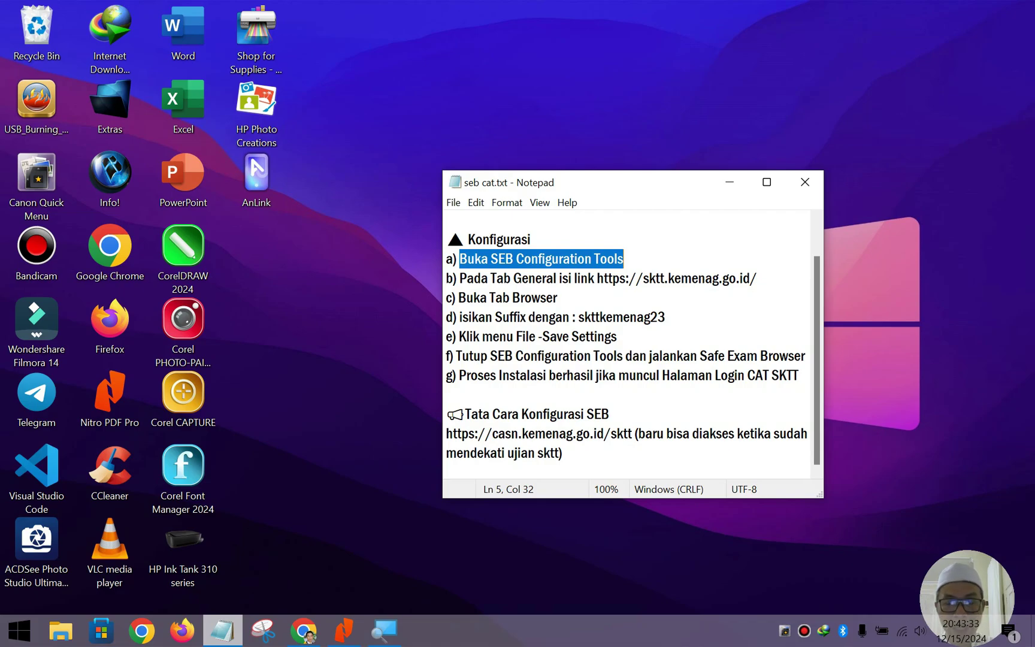
pyautogui.moveTo(578, 318); pyautogui.dragTo(666, 318)
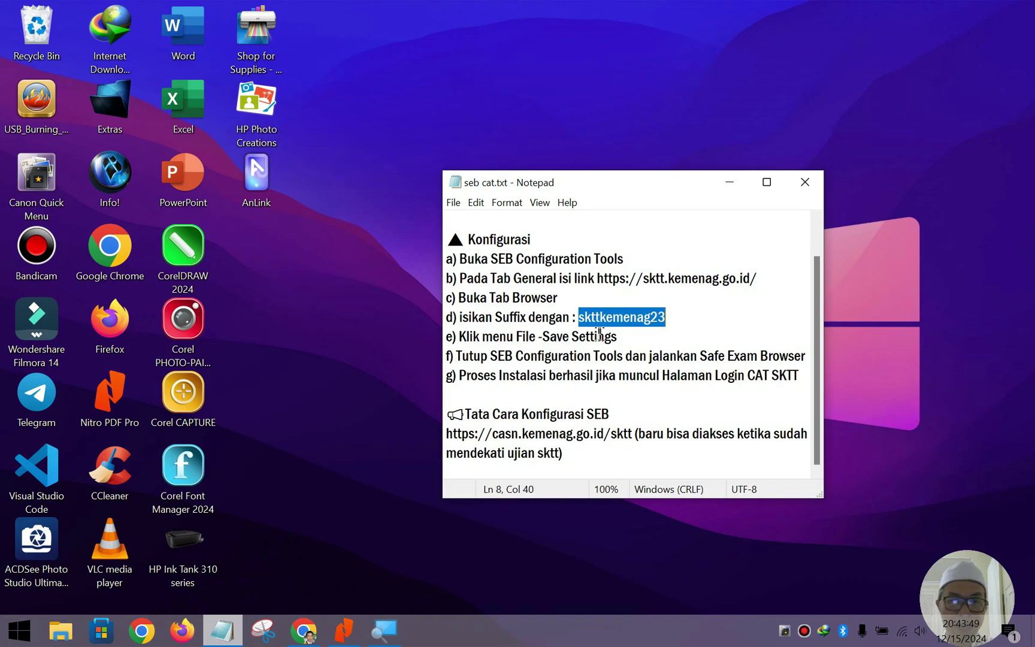
pyautogui.click(615, 318)
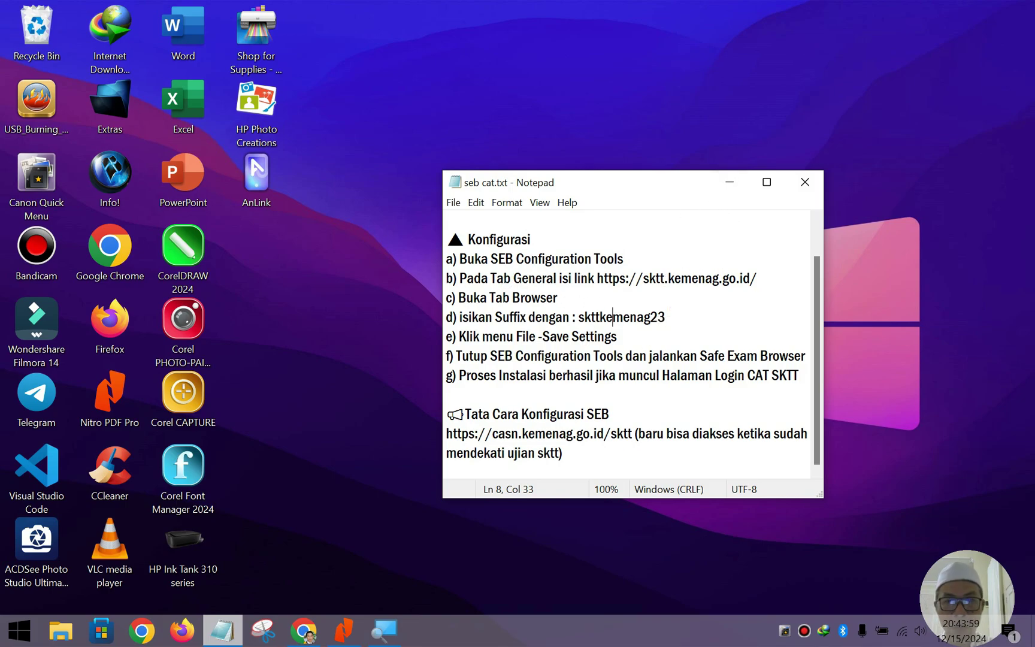
# Launch the SEB Configuration Tool from the SafeExamBrowser program folder.
pyautogui.click(20, 630)
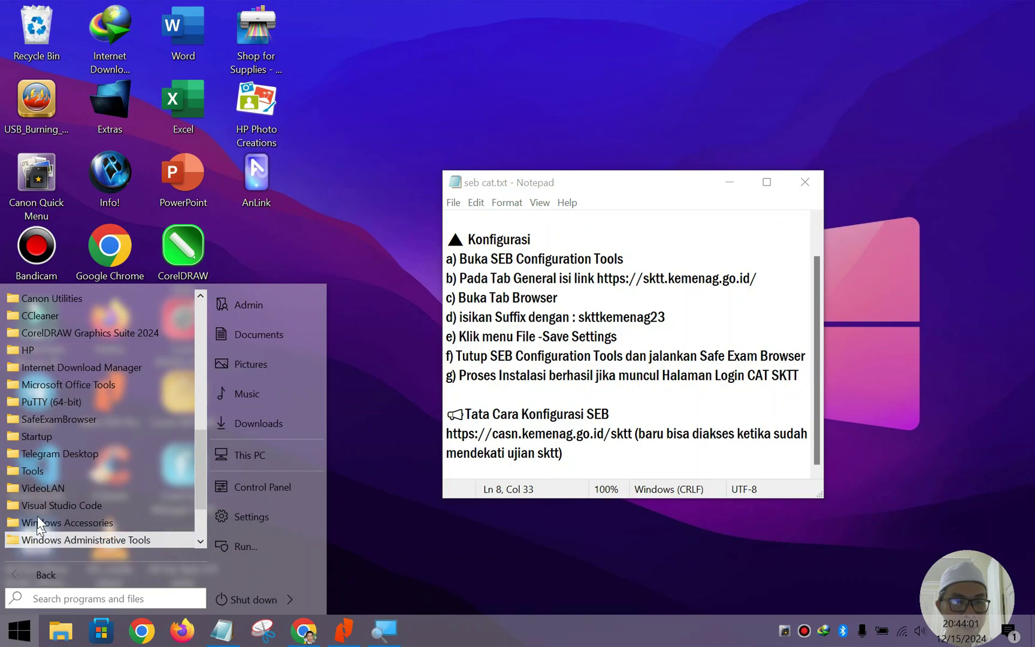
pyautogui.click(99, 421)
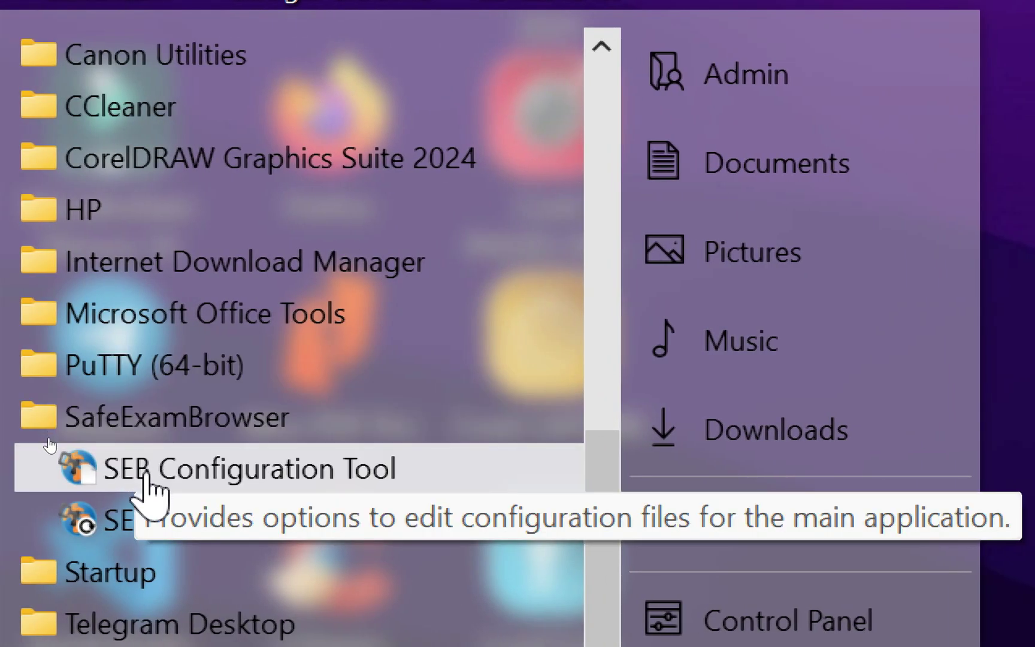
pyautogui.click(191, 474)
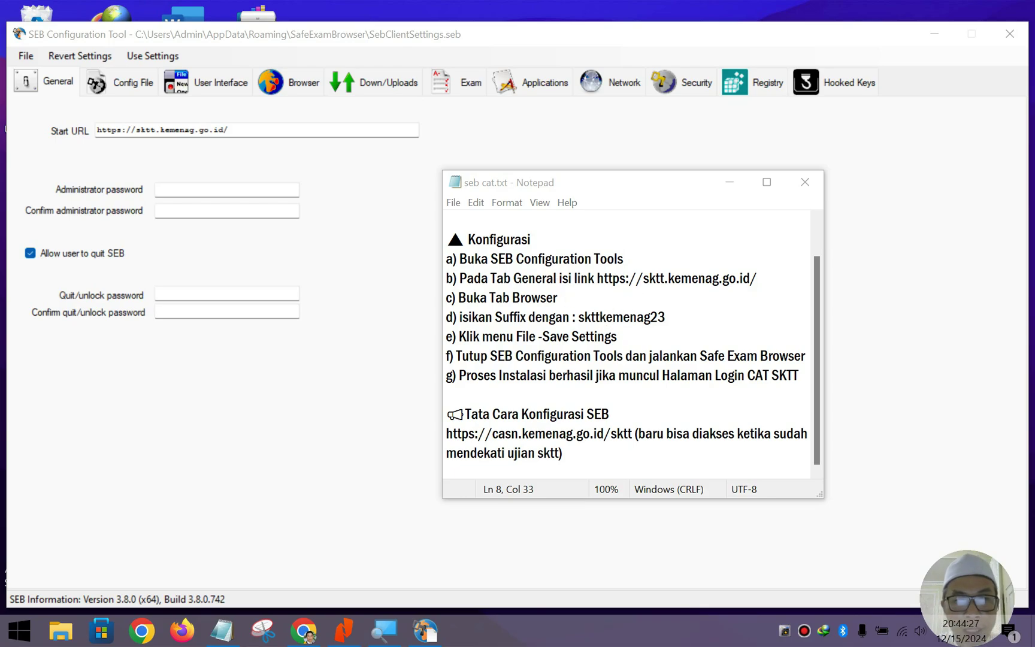
# Insert "di bagian start URL" after "Pada Tab General" in line b of the Notepad notes.
pyautogui.click(556, 279)
pyautogui.write('di bagian')
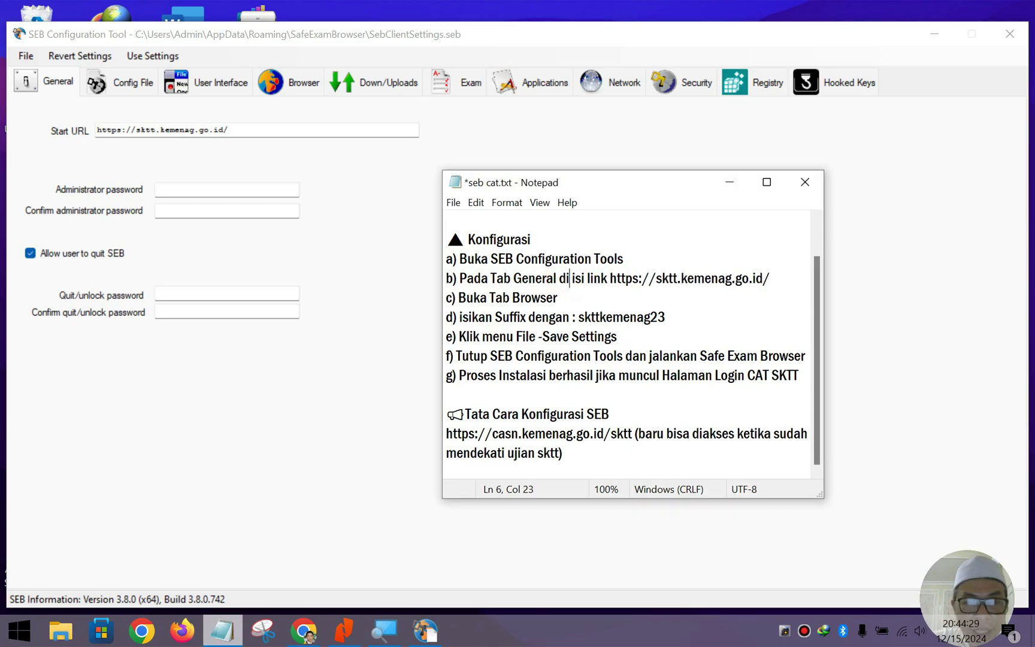
pyautogui.write(' start')
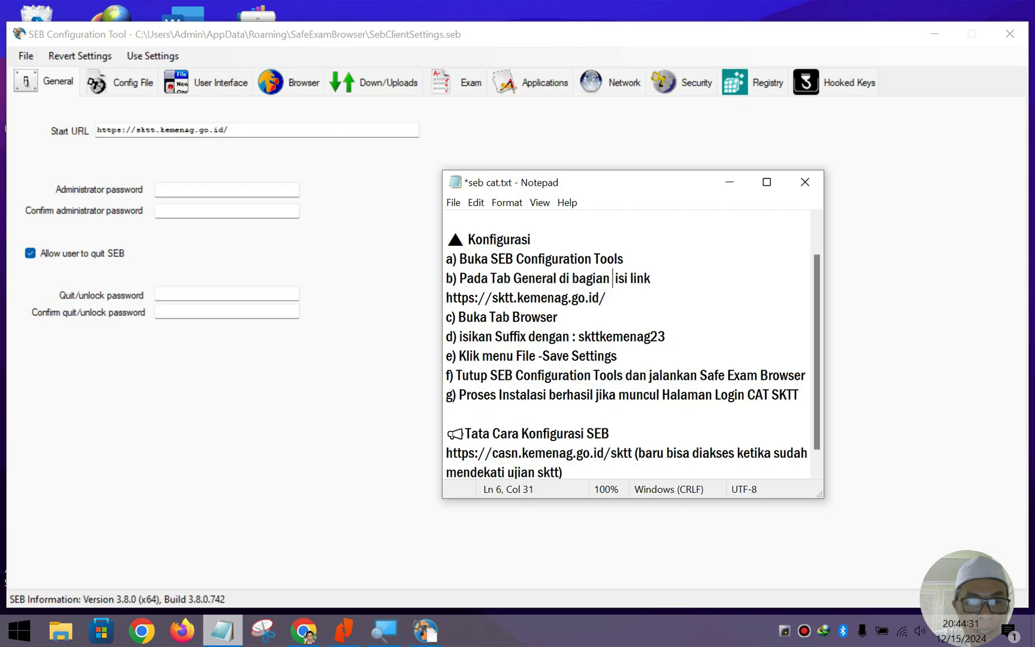
pyautogui.write(' URL')
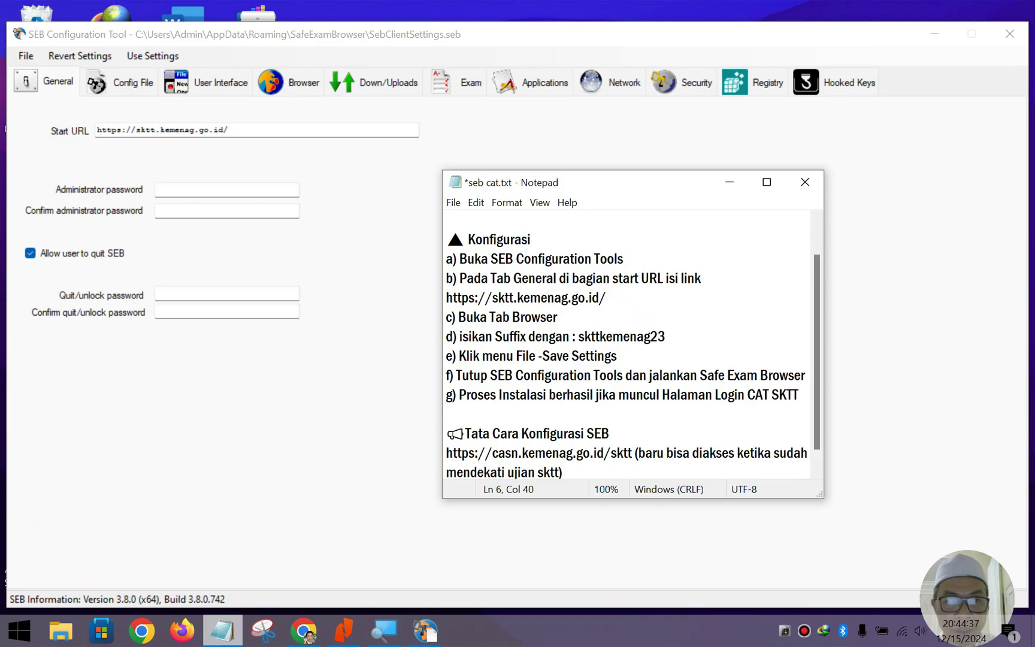
pyautogui.moveTo(445, 298); pyautogui.dragTo(606, 298)
pyautogui.hotkey('ctrl', 'c')
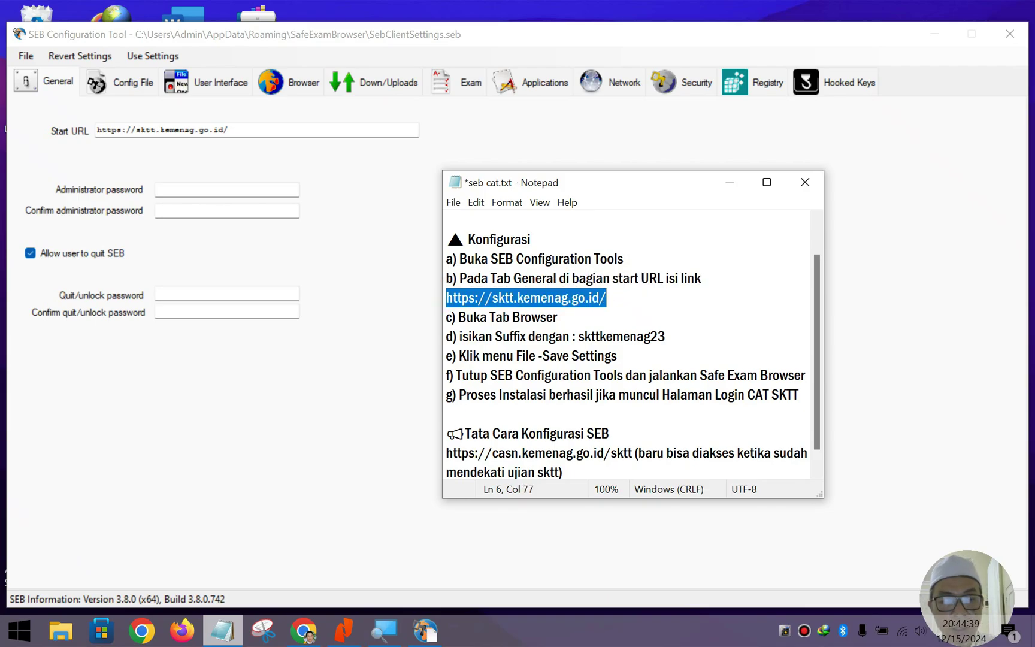
pyautogui.click(724, 182)
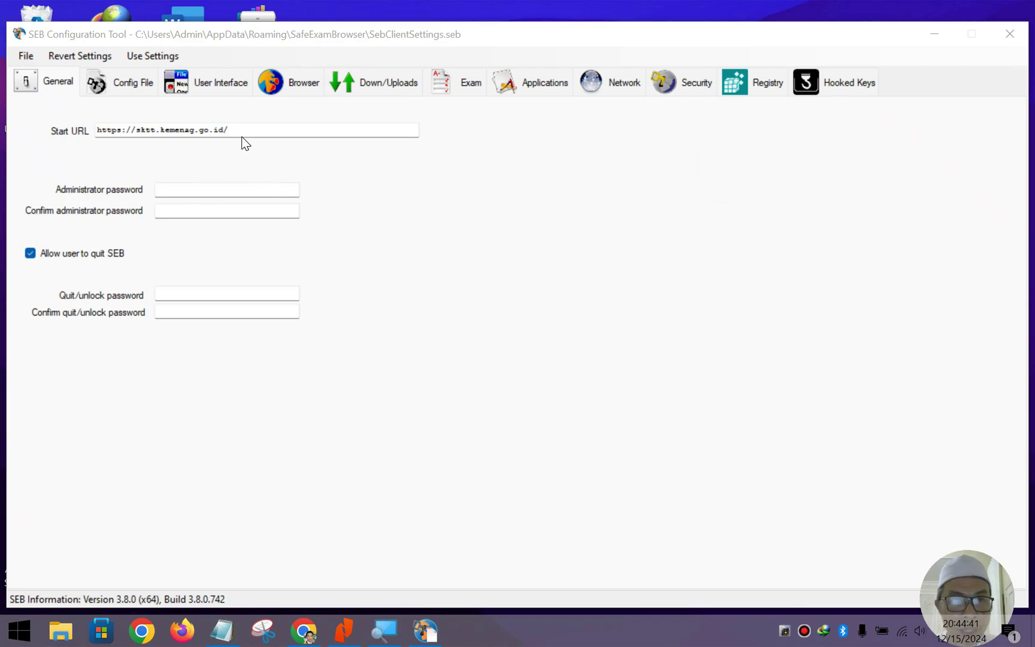
pyautogui.moveTo(245, 130); pyautogui.dragTo(94, 137)
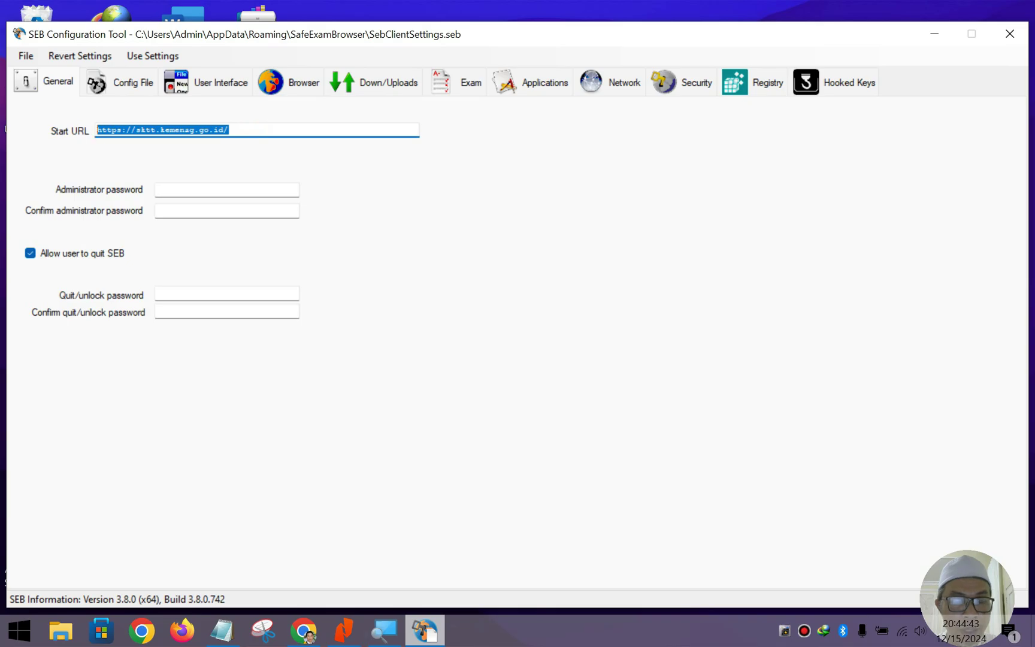
pyautogui.hotkey('ctrl', 'v')
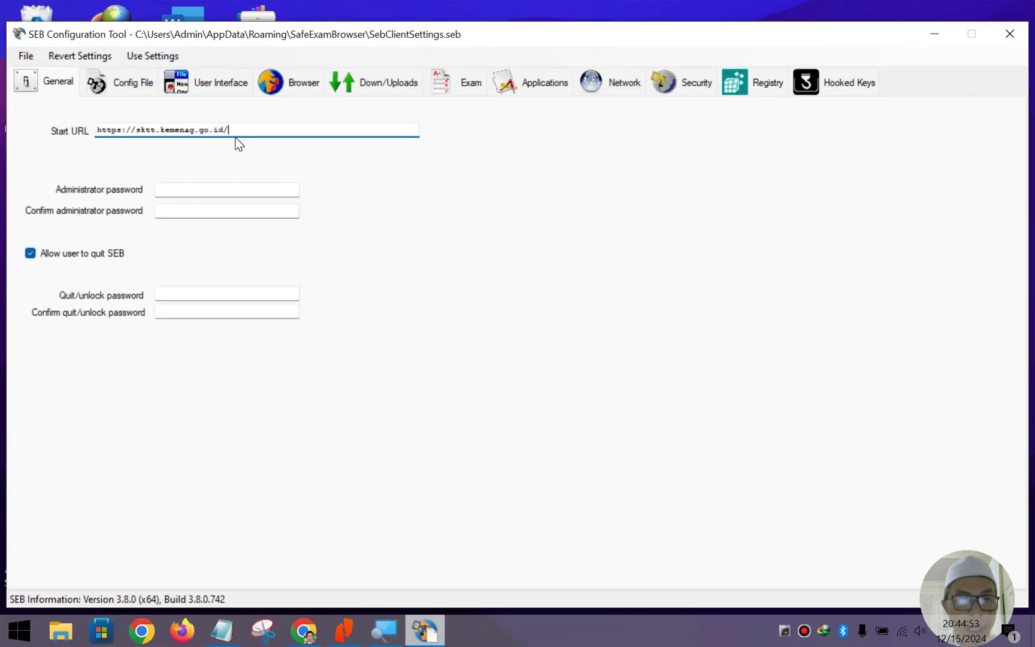
# Show the Browser settings and compare the suffix added to any user agent with skttkemenag23 in the notes.
pyautogui.click(222, 630)
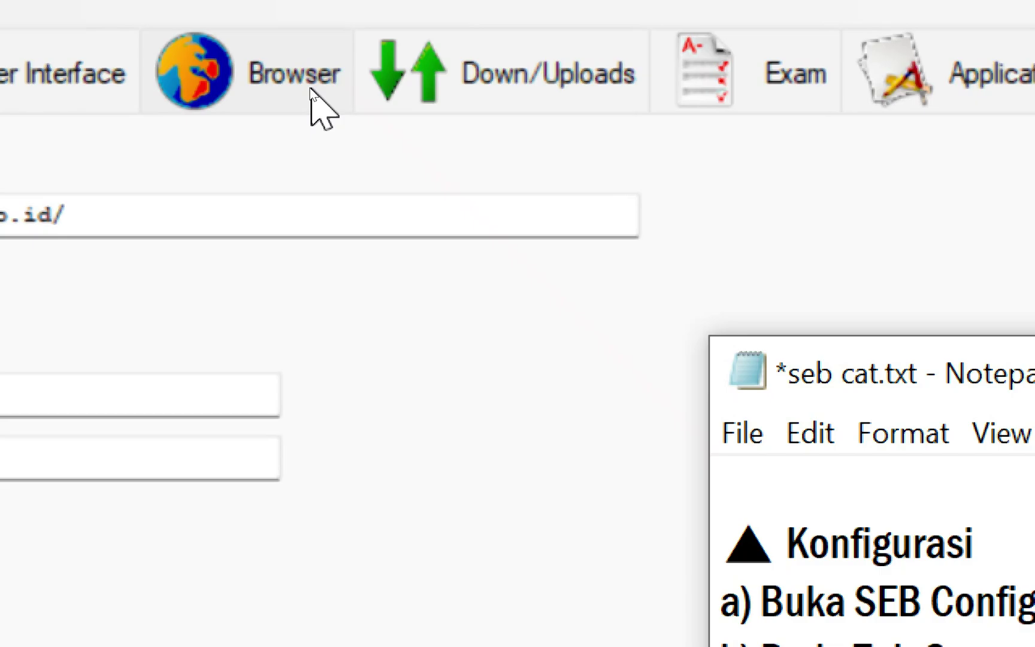
pyautogui.click(316, 101)
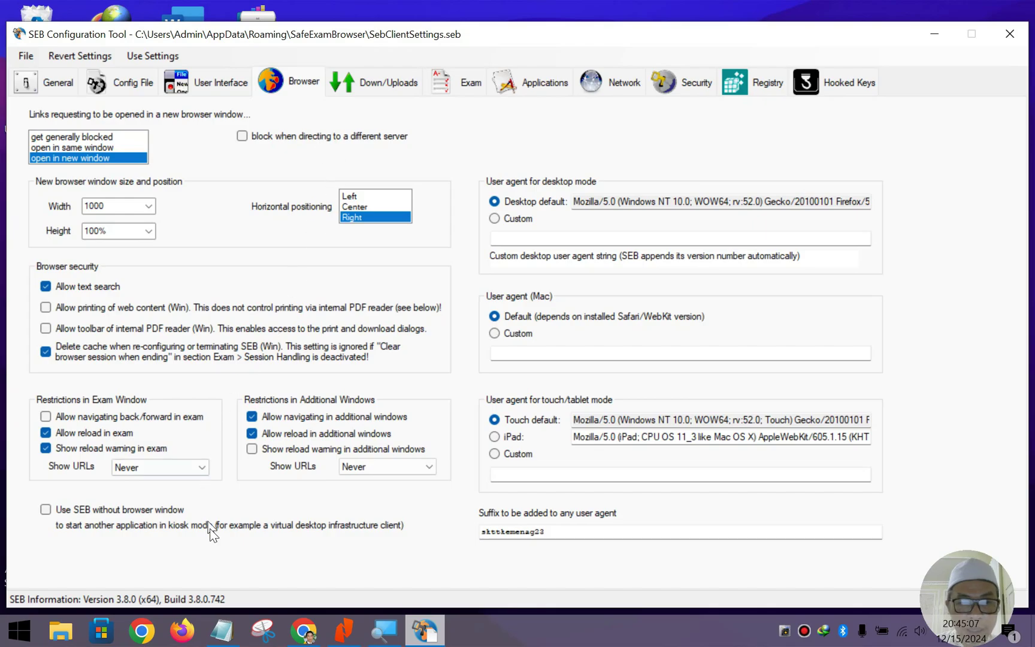
pyautogui.click(237, 630)
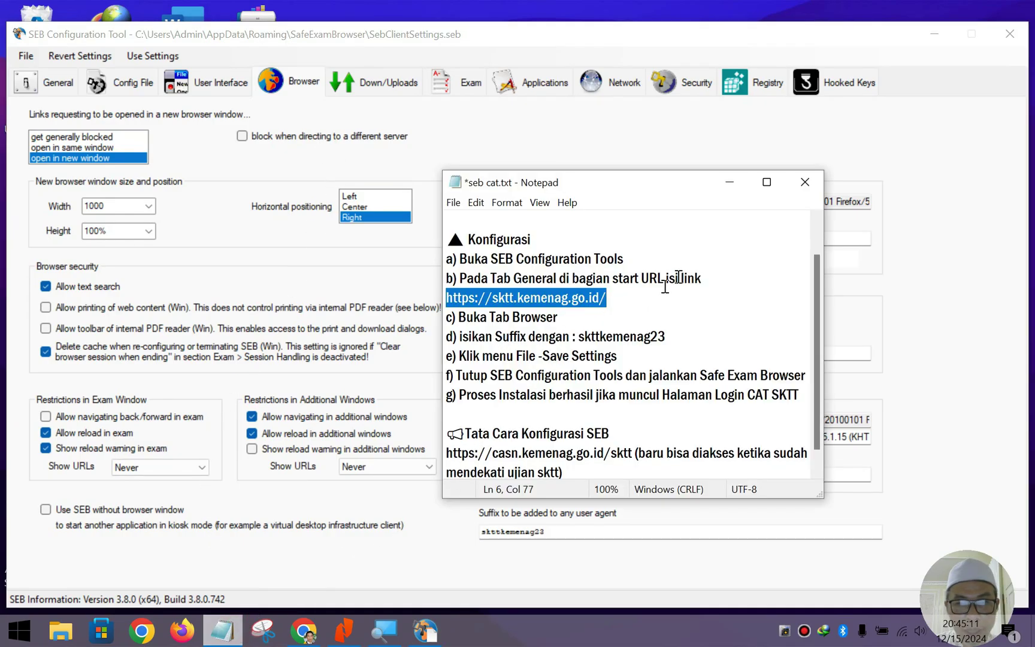
pyautogui.click(729, 182)
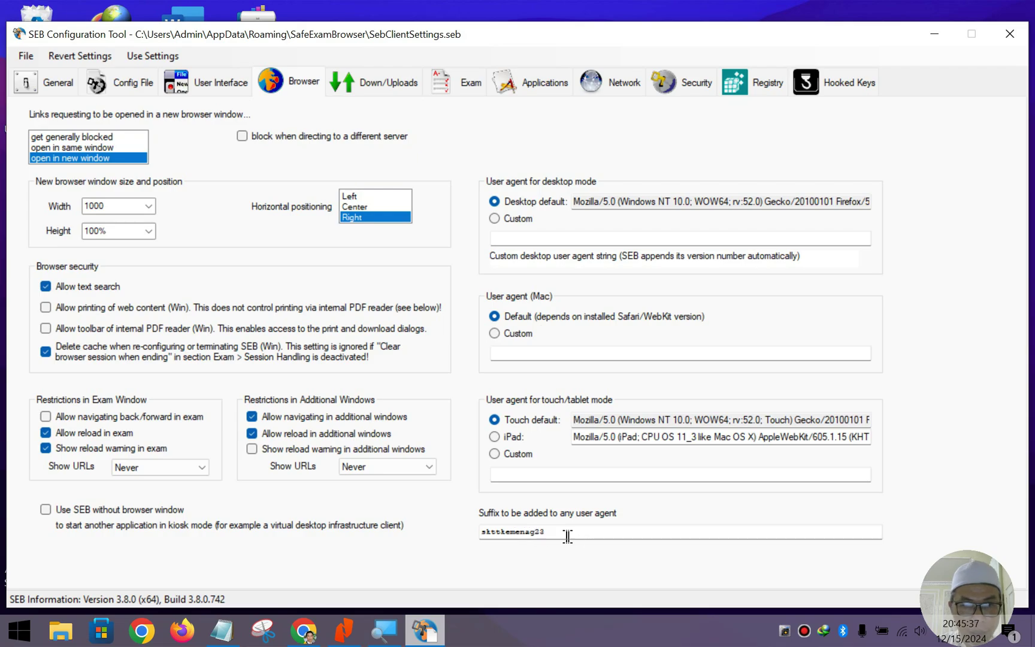
# Save the SEB client settings and close the SEB Configuration Tool.
pyautogui.click(22, 58)
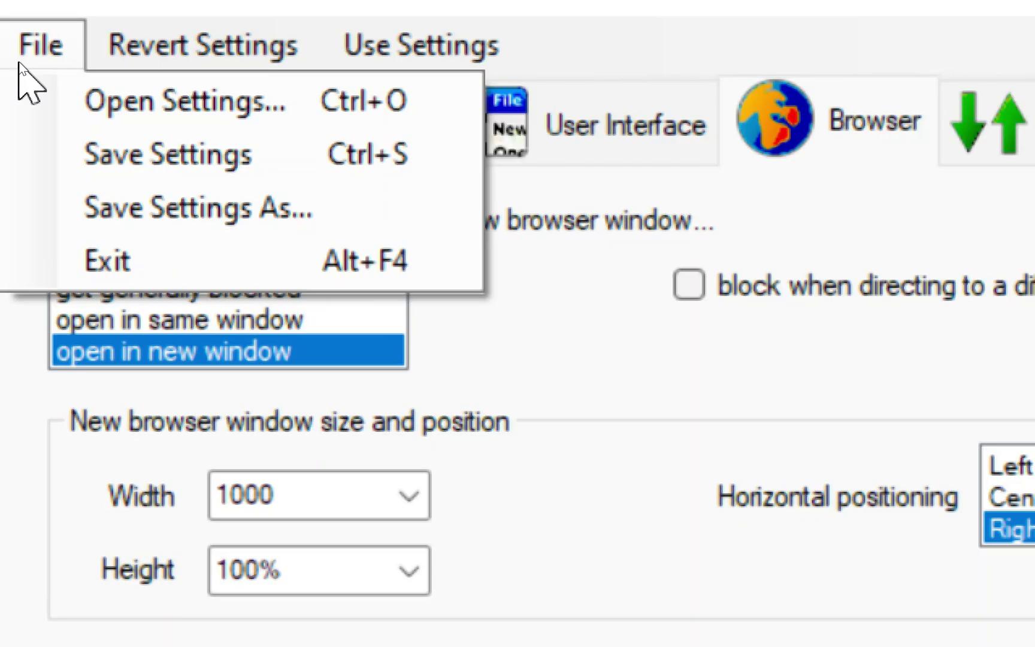
pyautogui.click(106, 160)
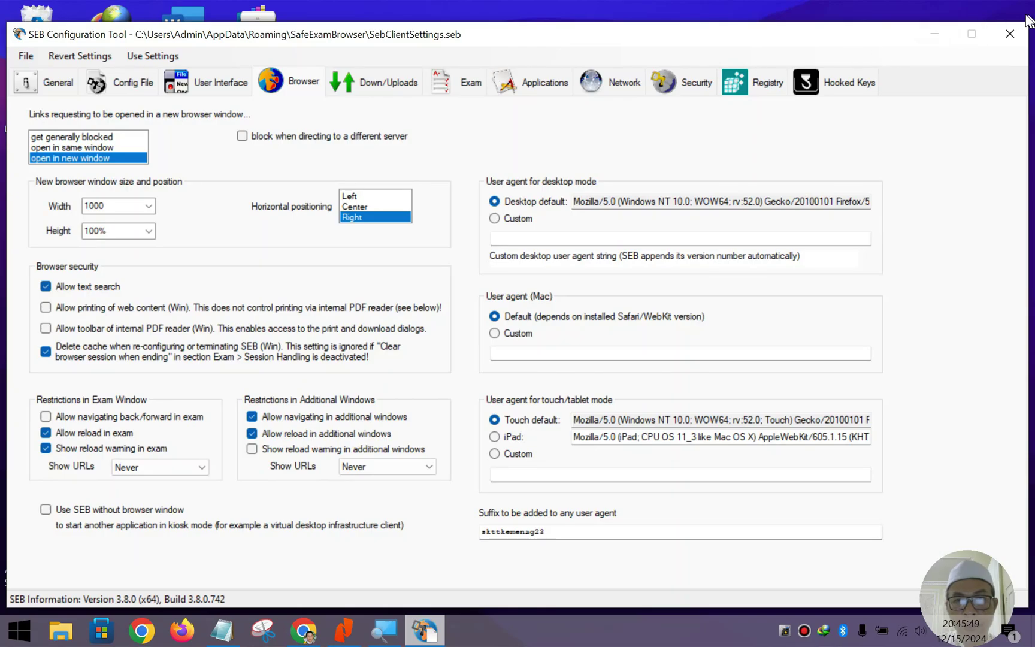
pyautogui.click(1009, 34)
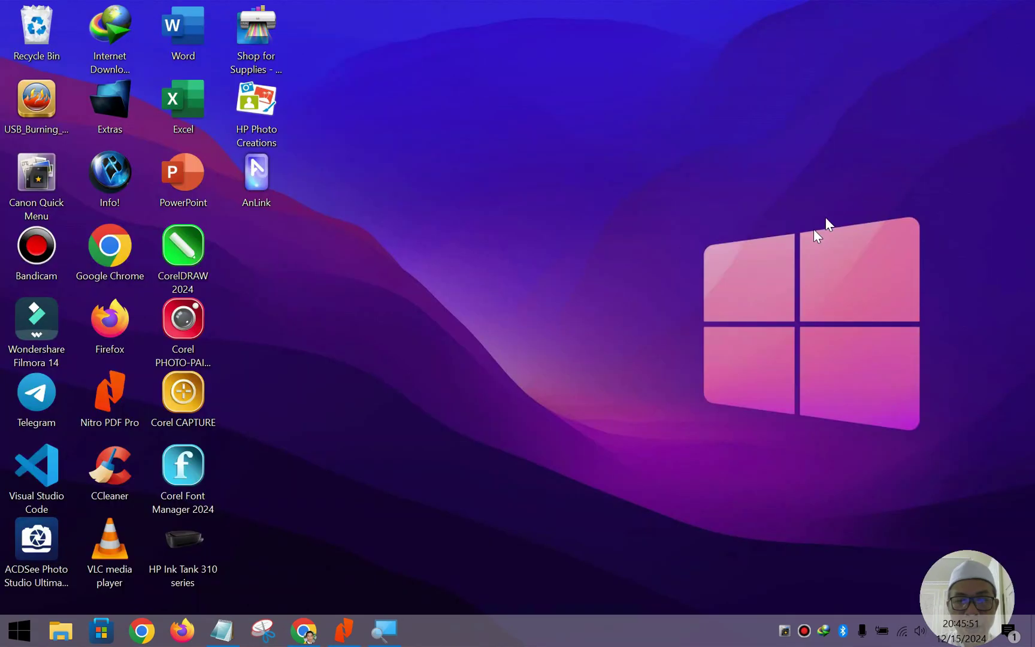
# Create a desktop shortcut for Safe Exam Browser from its entry in the installed programs list.
pyautogui.click(3, 635)
pyautogui.scroll(2, 25, 535)
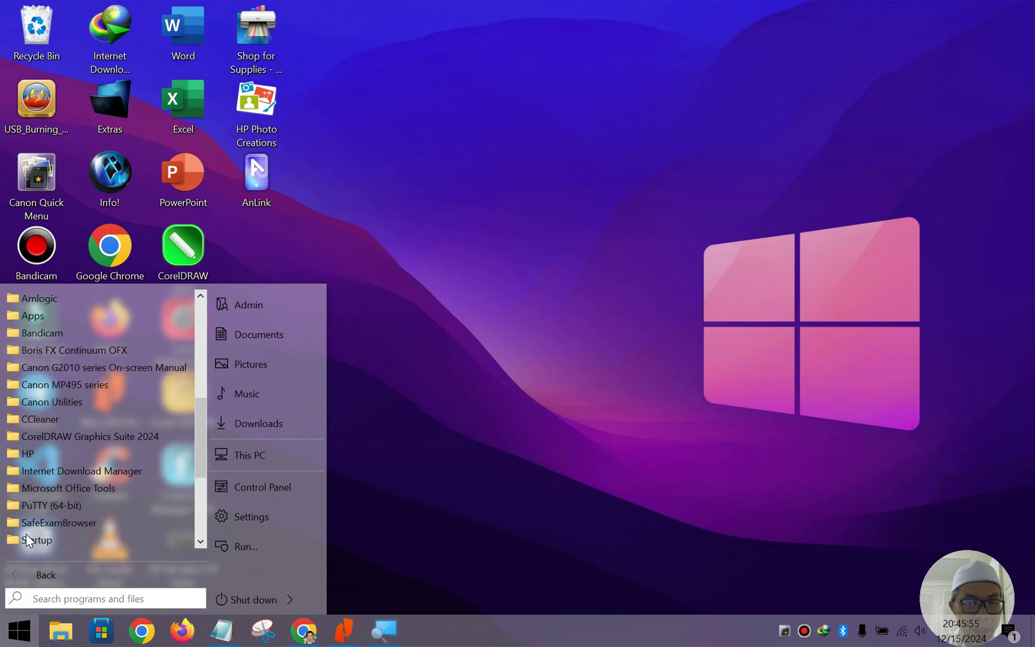
pyautogui.scroll(3, 25, 533)
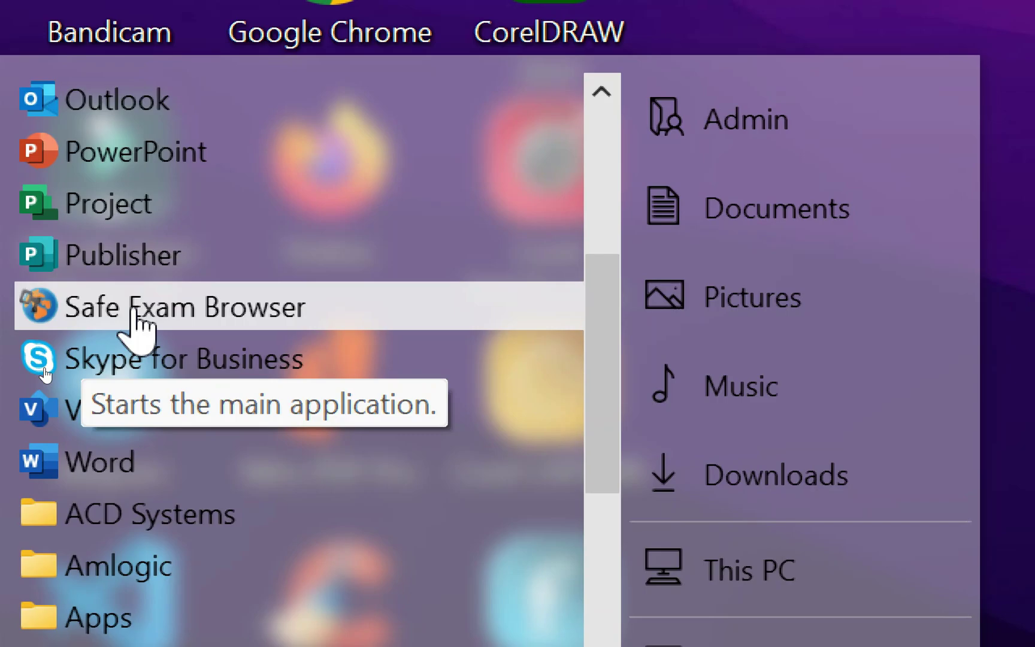
pyautogui.rightClick(133, 310)
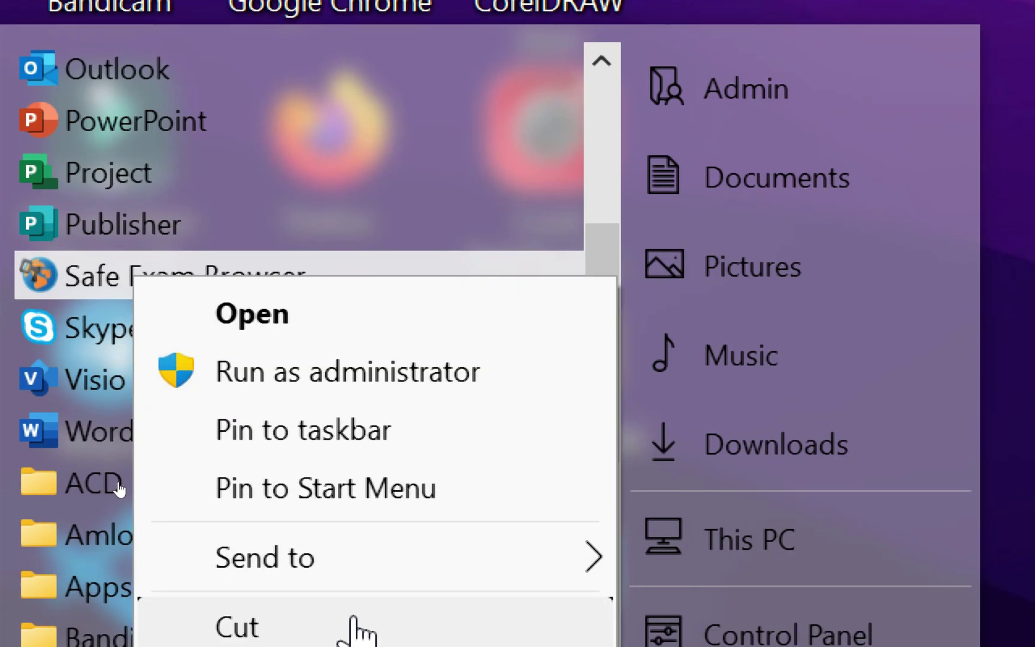
pyautogui.moveTo(412, 575)
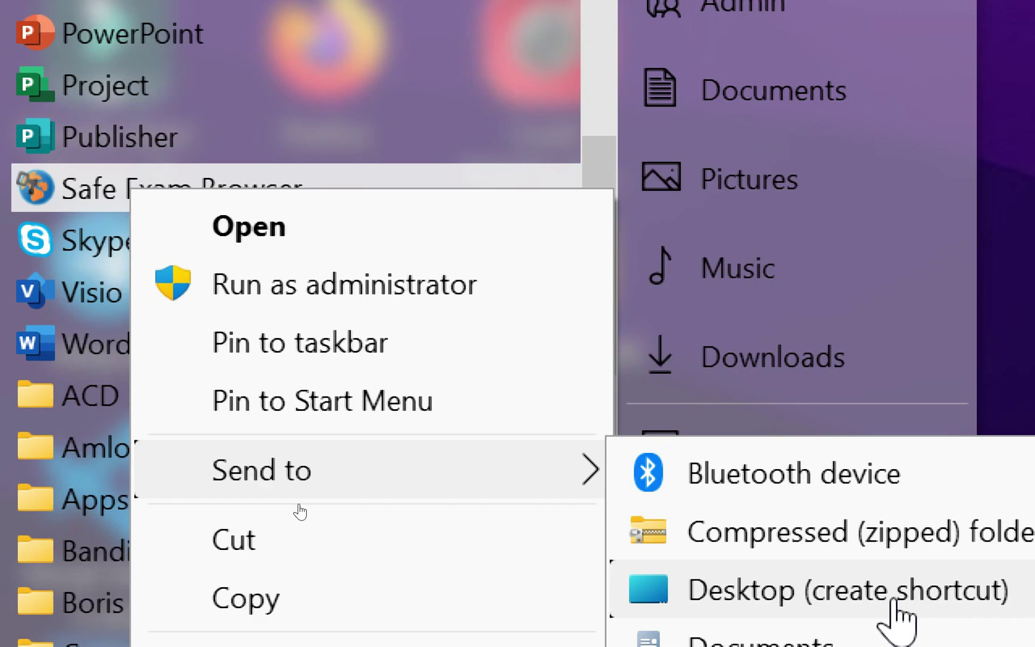
pyautogui.click(894, 601)
pyautogui.click(874, 349)
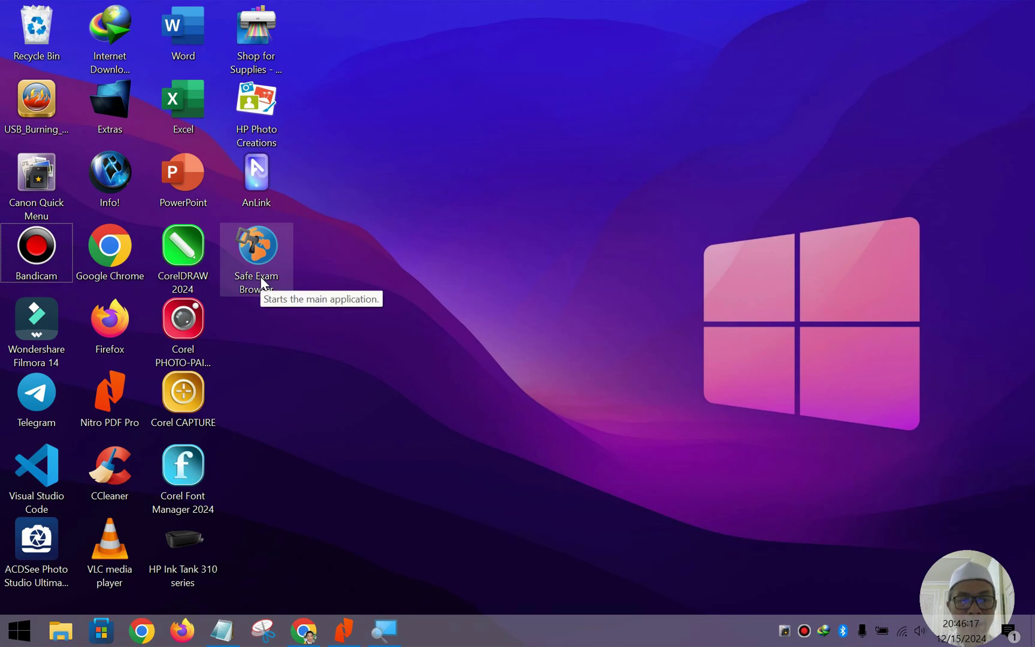
# Switch to Chrome and look through the PPPK registration instructions on casn.kemenag.go.id.
pyautogui.click(303, 630)
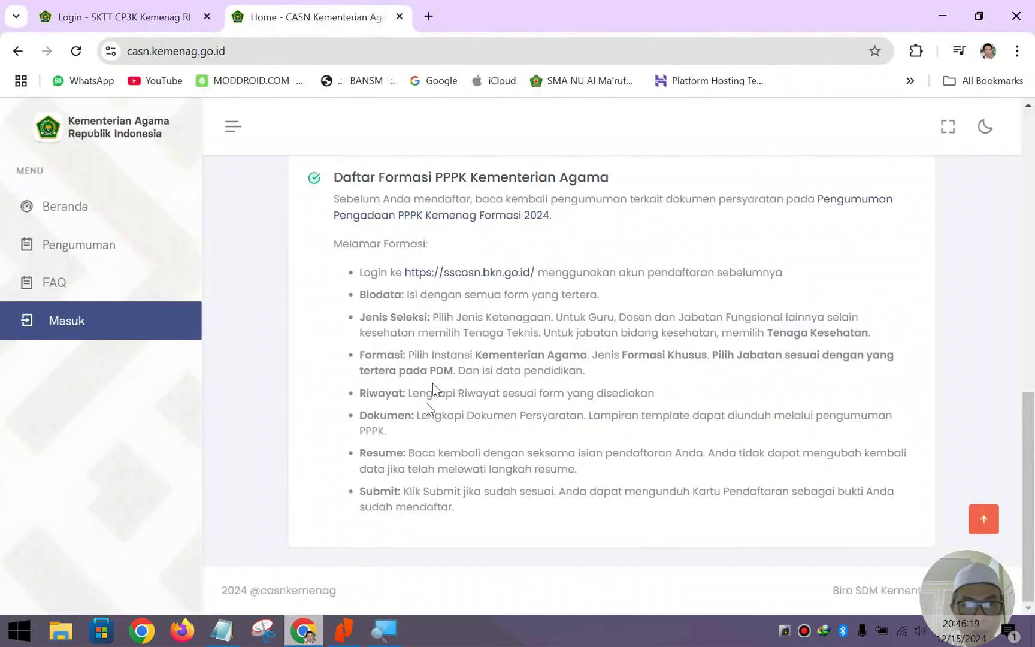
pyautogui.scroll(6, 491, 251)
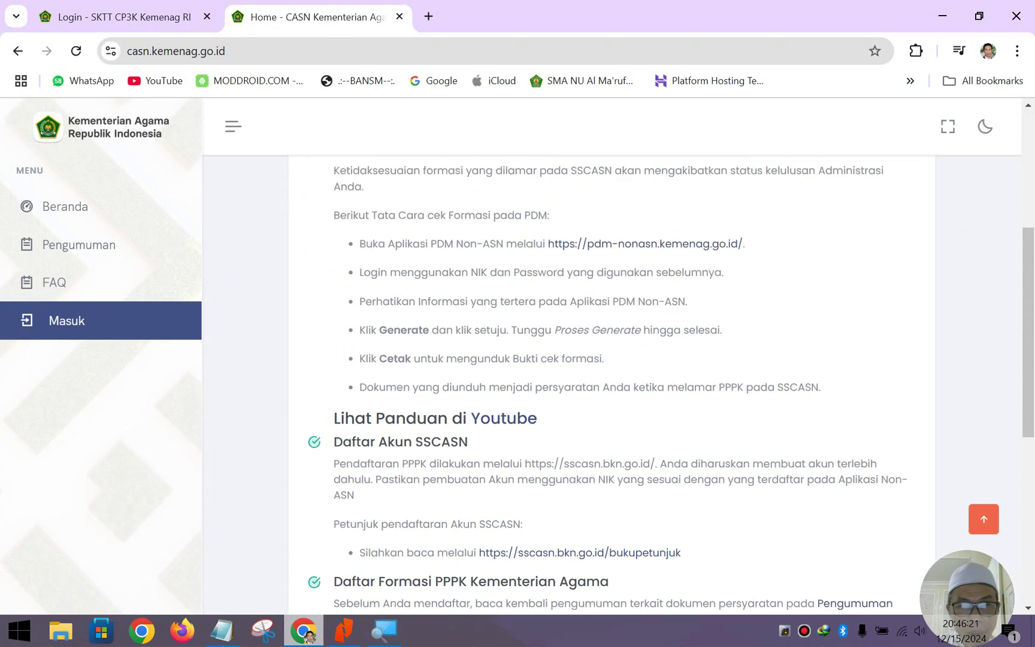
pyautogui.scroll(4, 523, 302)
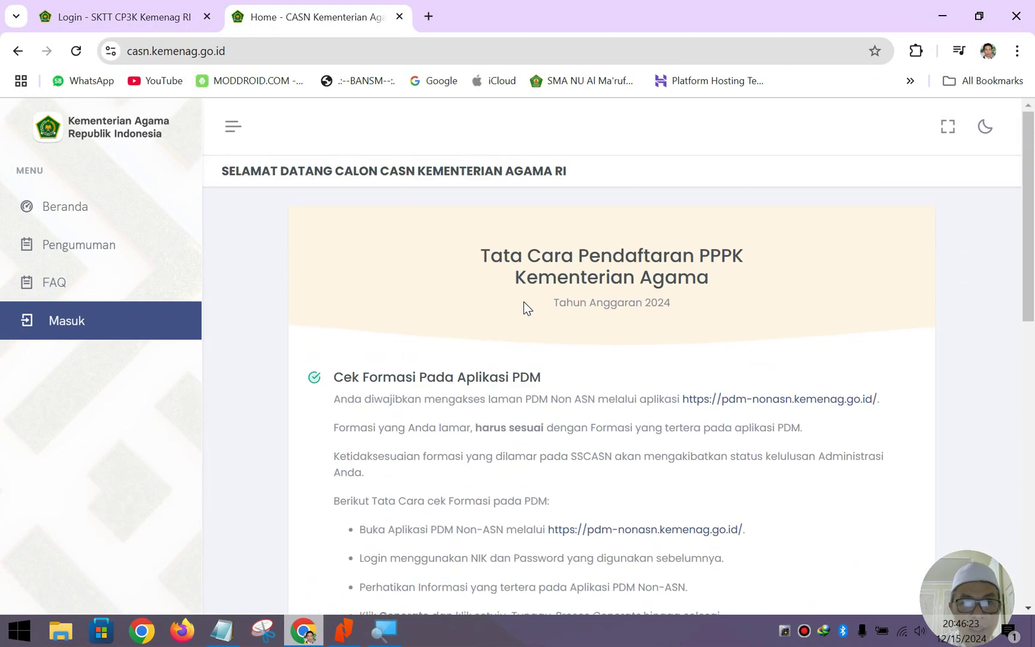
pyautogui.scroll(-1, 523, 302)
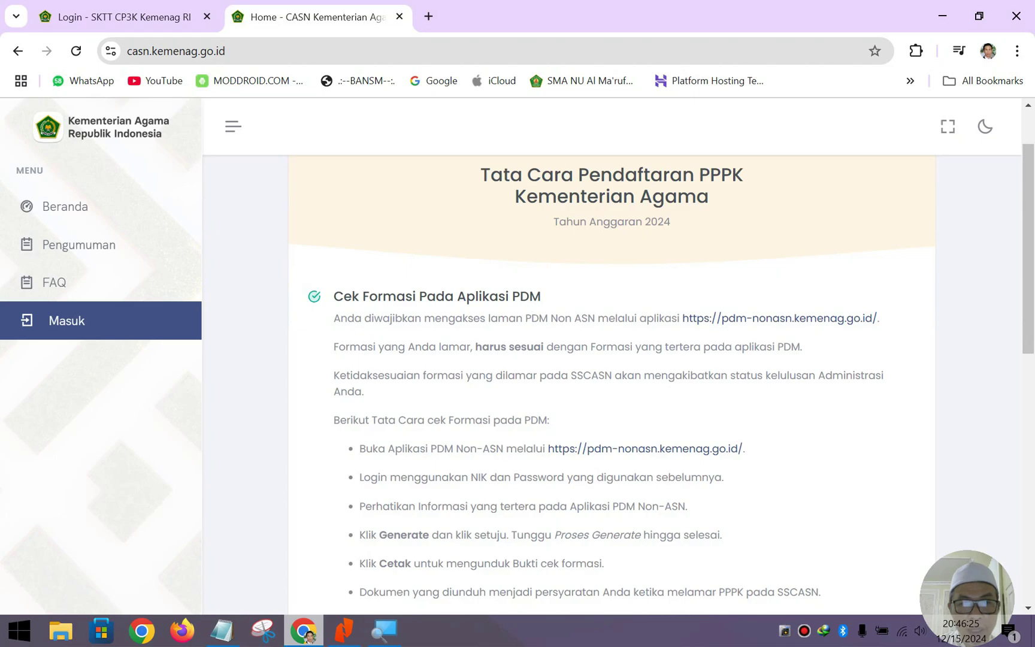
pyautogui.scroll(-7, 611, 389)
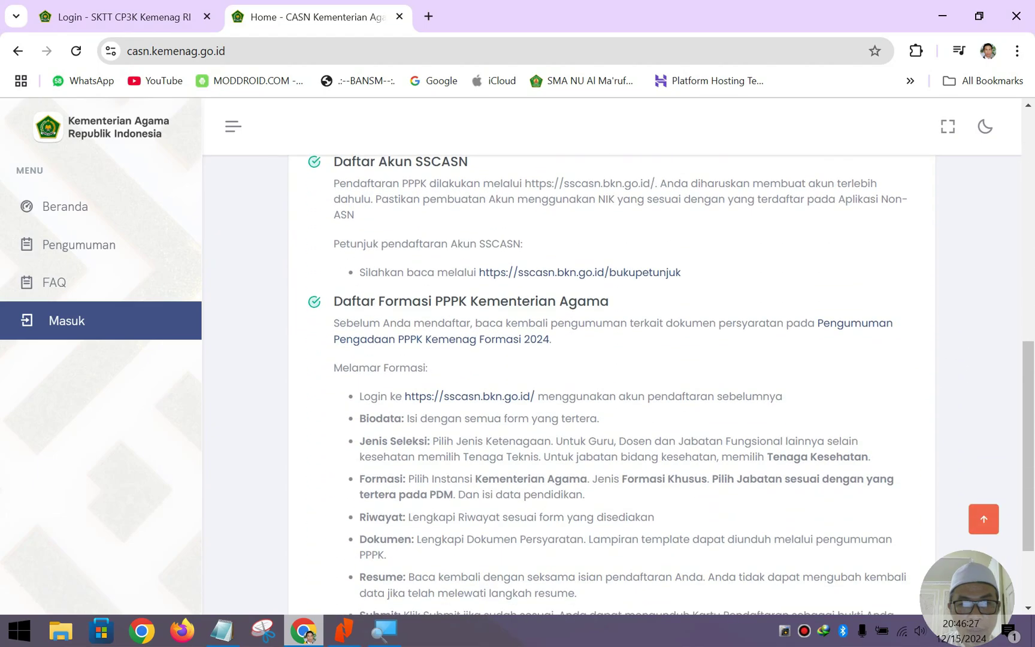
pyautogui.scroll(-2, 611, 389)
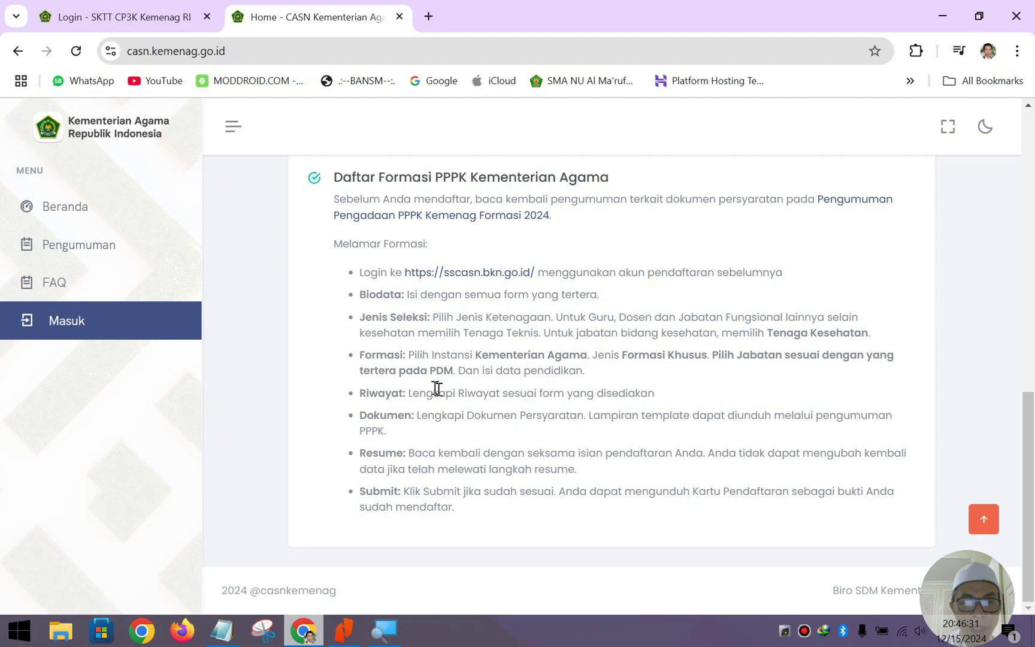
# Show the SKTT login page at sktt.kemenag.go.id and examine its NIK and Nomor Peserta login form.
pyautogui.click(141, 22)
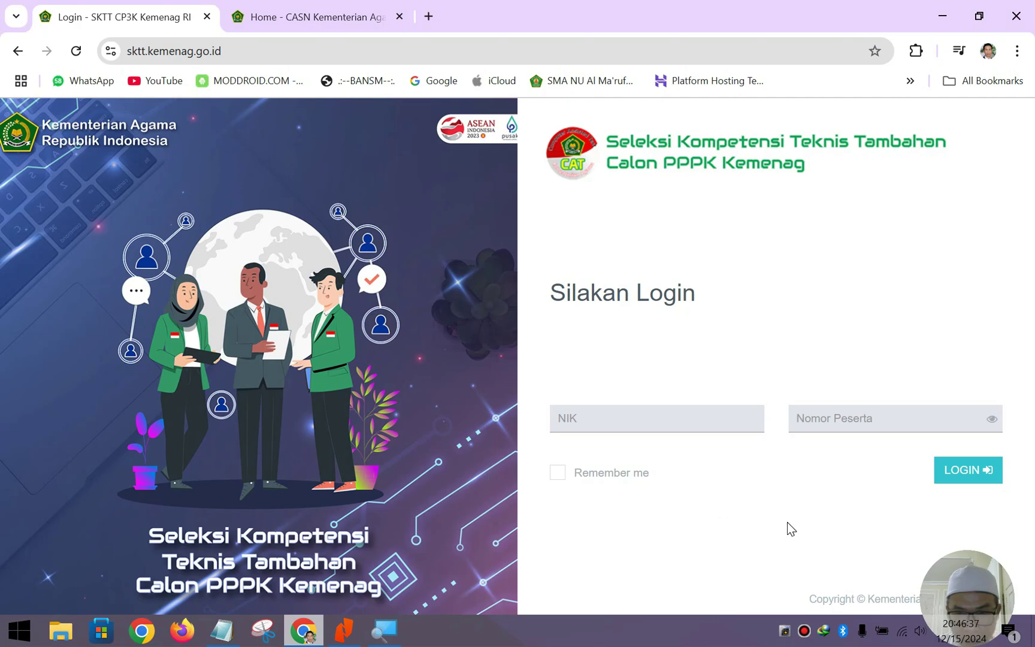
pyautogui.moveTo(987, 566); pyautogui.dragTo(996, 394)
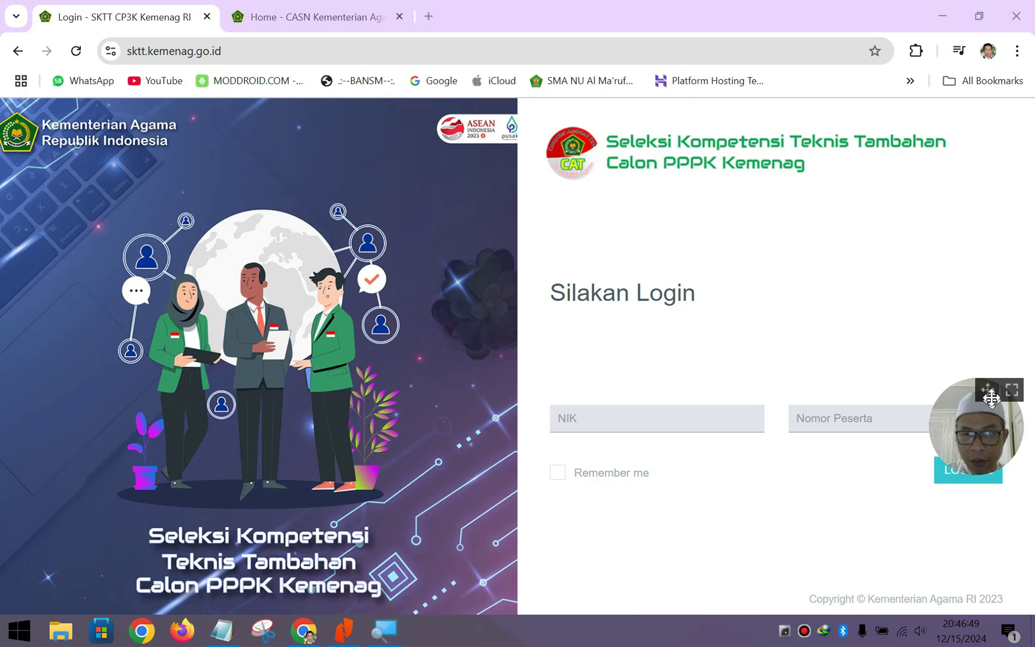
pyautogui.moveTo(990, 394); pyautogui.dragTo(988, 566)
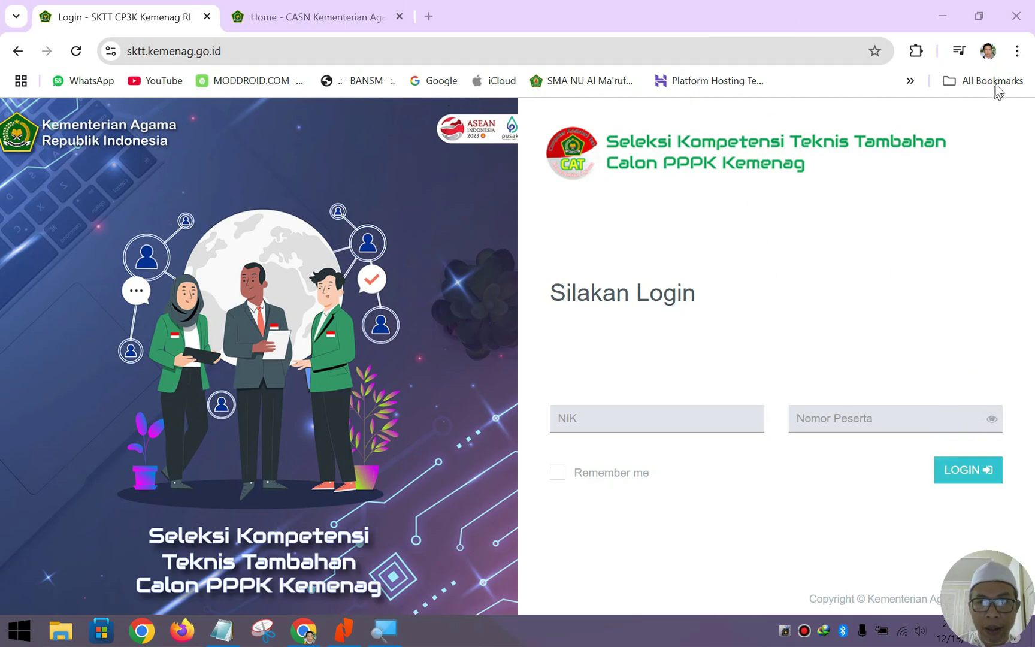
# Close the Chrome window and the Pengumuman SKTT Kemenag Kota Banjarmasin PDF in Nitro PDF Pro.
pyautogui.click(1018, 18)
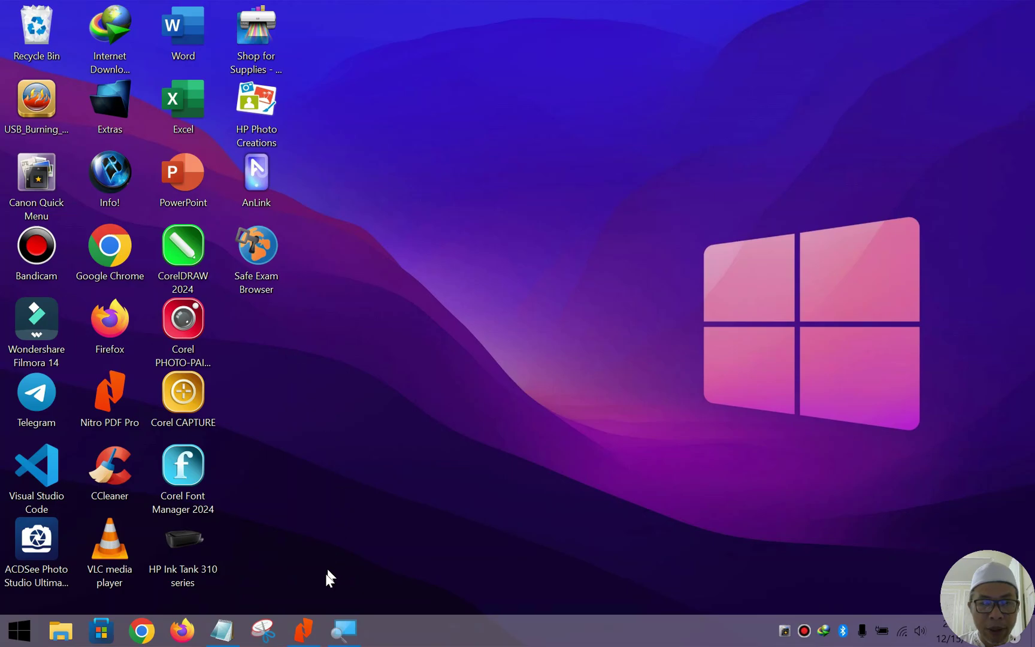
pyautogui.click(303, 630)
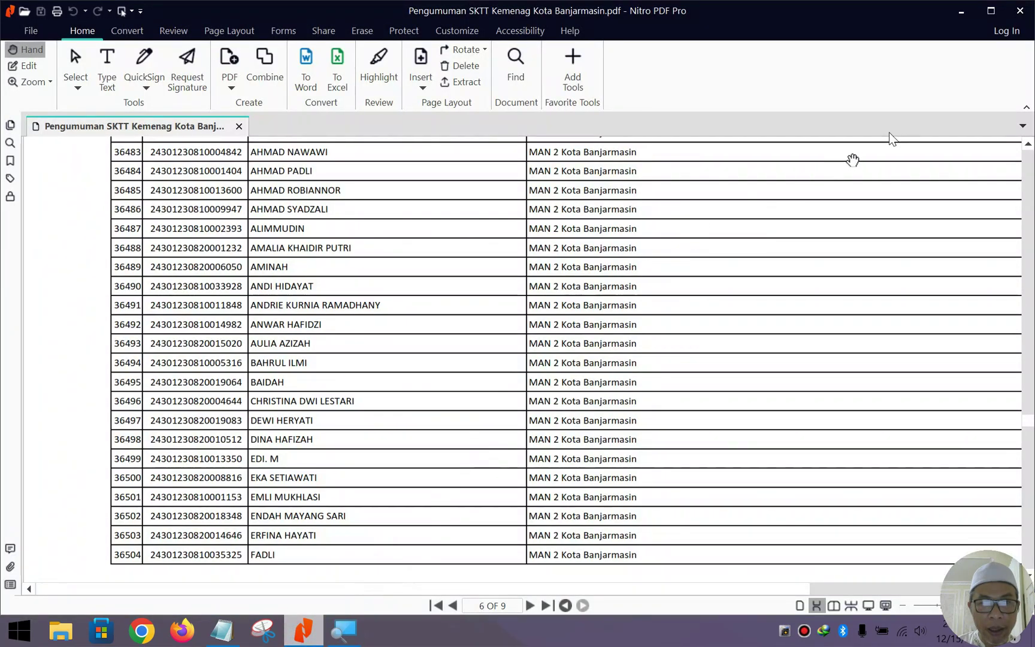
pyautogui.click(1021, 15)
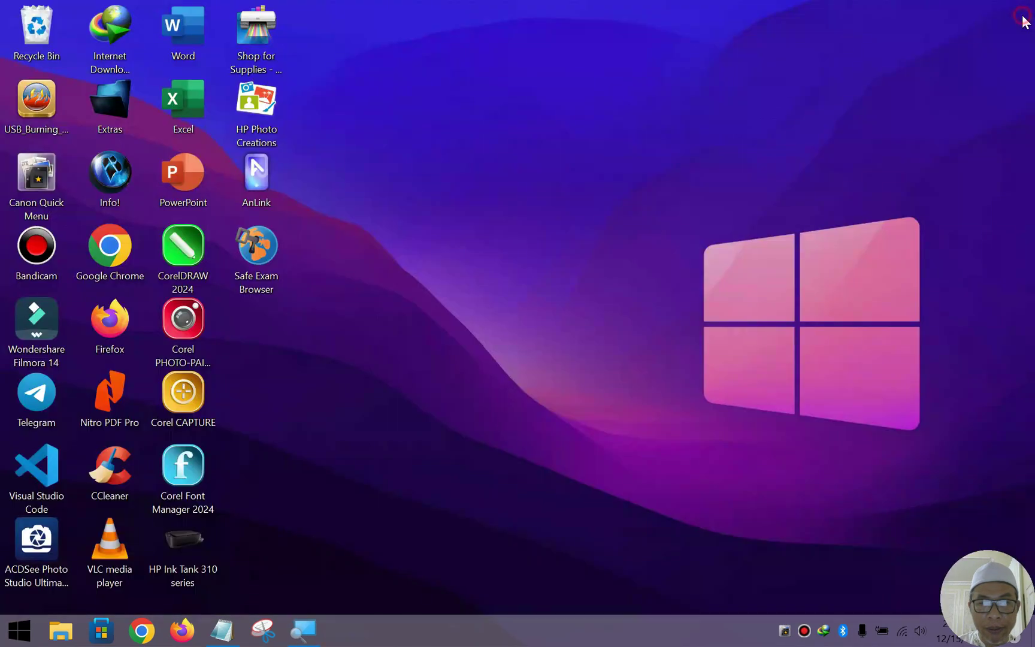
pyautogui.click(222, 630)
pyautogui.scroll(-1, 579, 405)
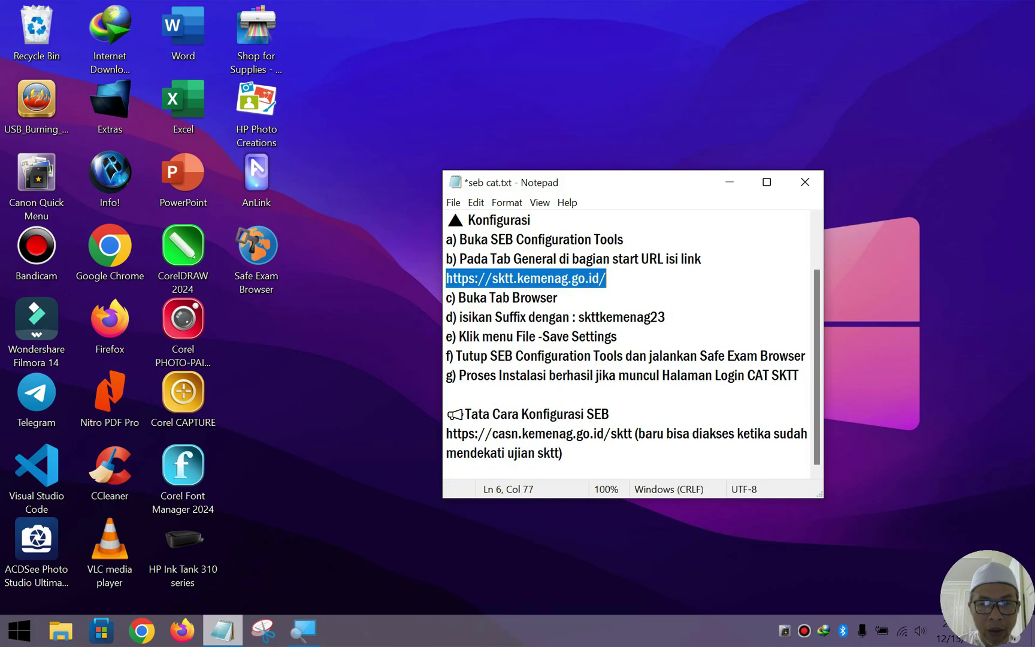
pyautogui.moveTo(448, 433); pyautogui.dragTo(567, 455)
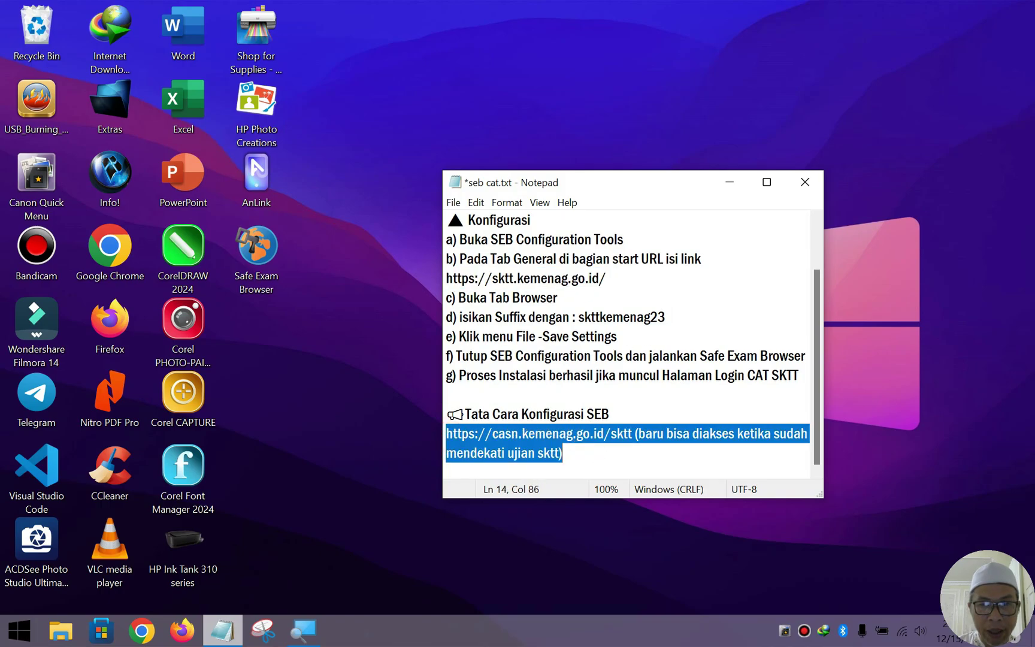
pyautogui.click(565, 454)
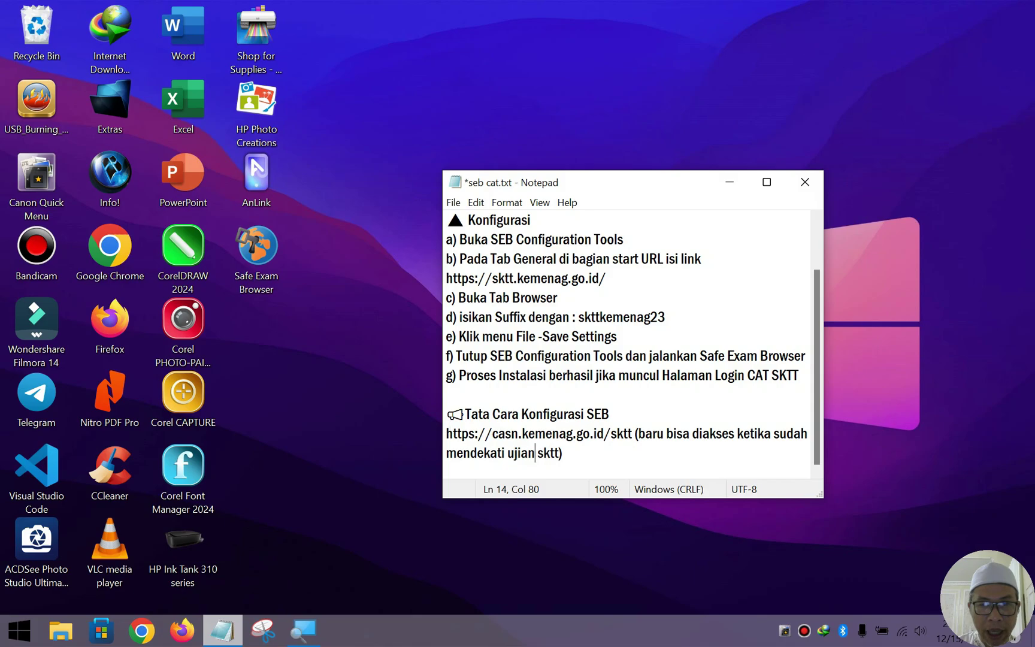
pyautogui.moveTo(448, 434); pyautogui.dragTo(634, 435)
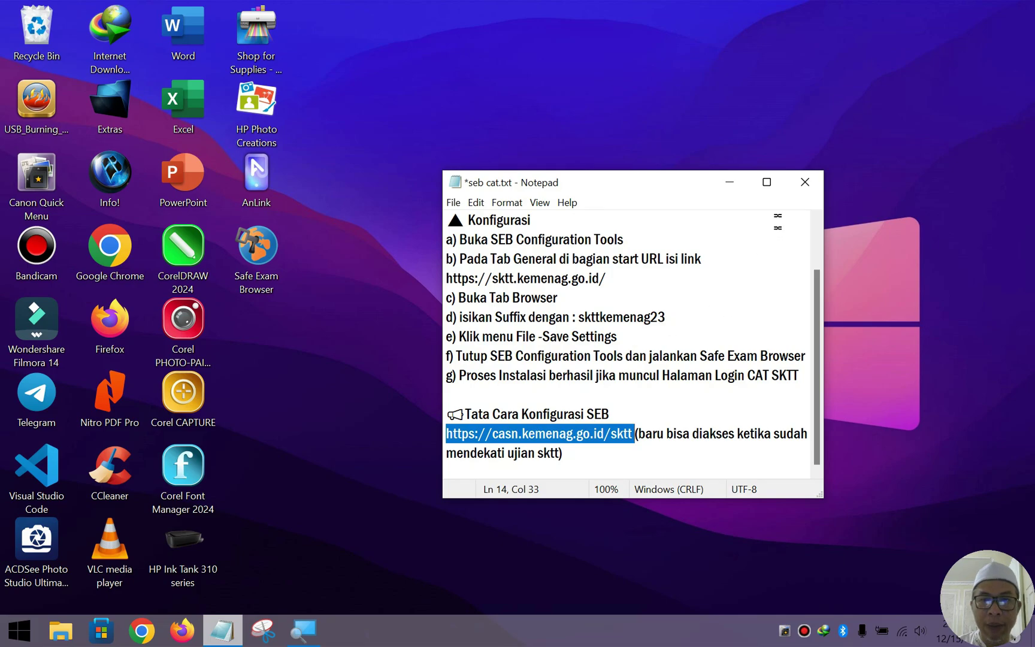
# Close the seb cat.txt notes and launch Safe Exam Browser from its desktop shortcut.
pyautogui.click(804, 182)
pyautogui.click(475, 326)
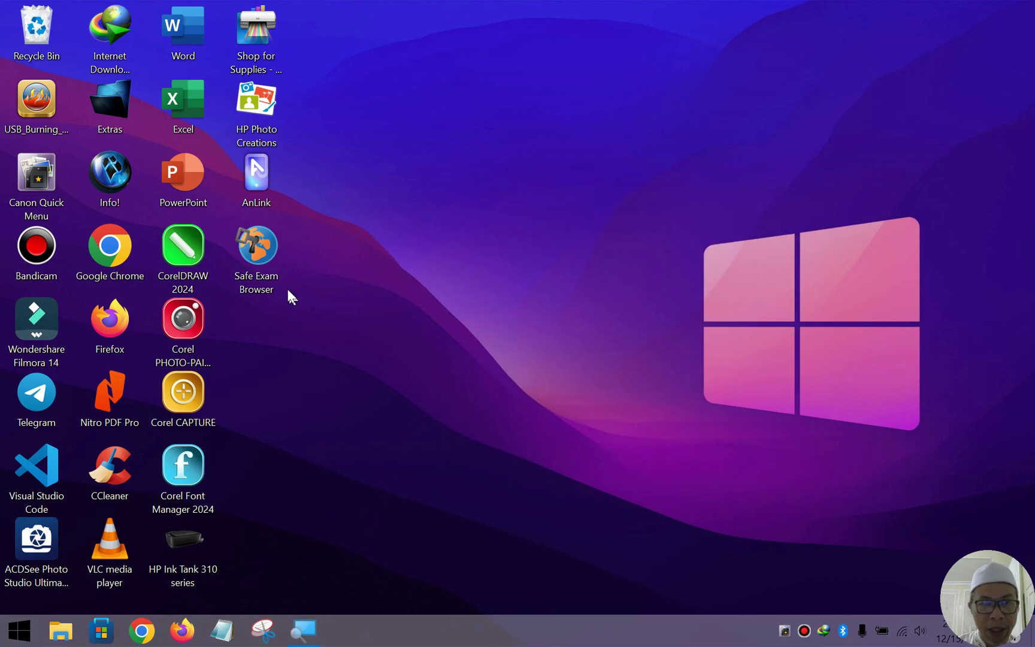
pyautogui.click(251, 267)
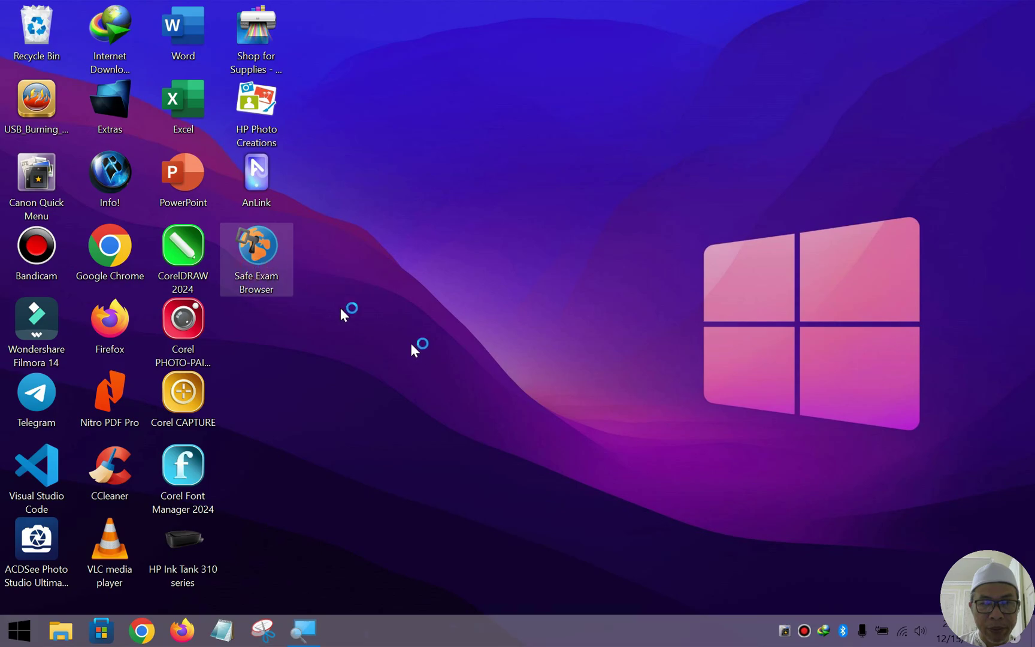